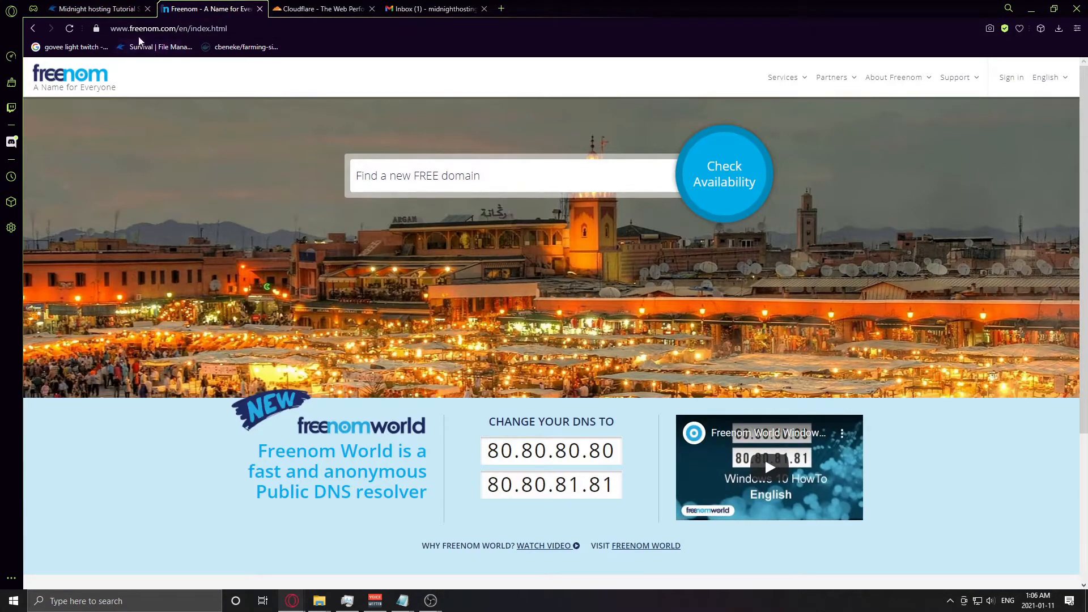
Step: Check the availability of the domain name MidnightHostingtut on Freenom
{"action": "left_click_drag", "start_coordinate": [112, 29], "coordinate": [176, 29]}
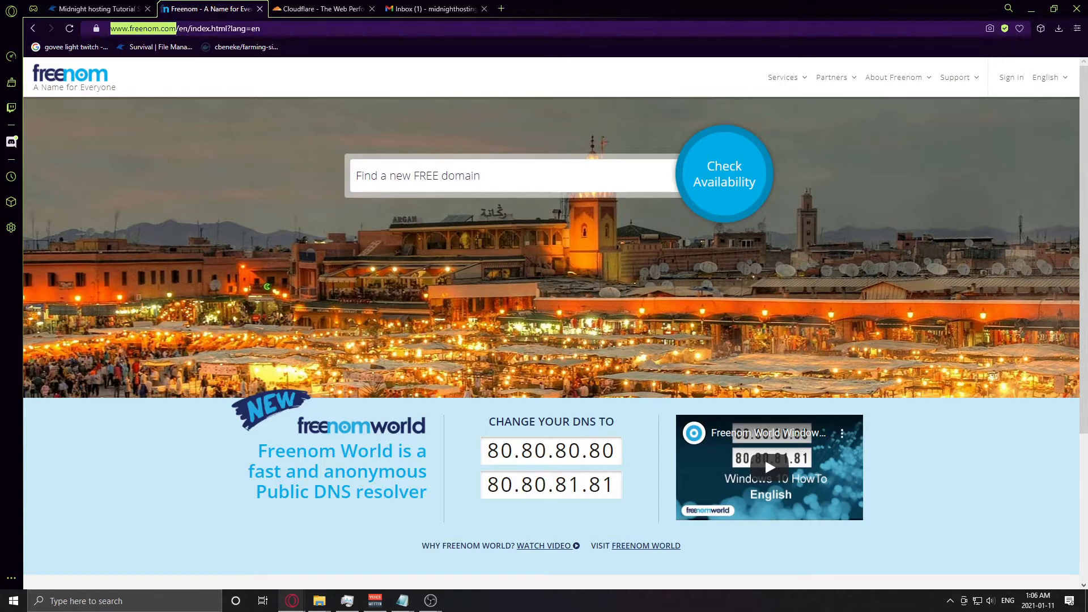
{"action": "left_click", "coordinate": [388, 164]}
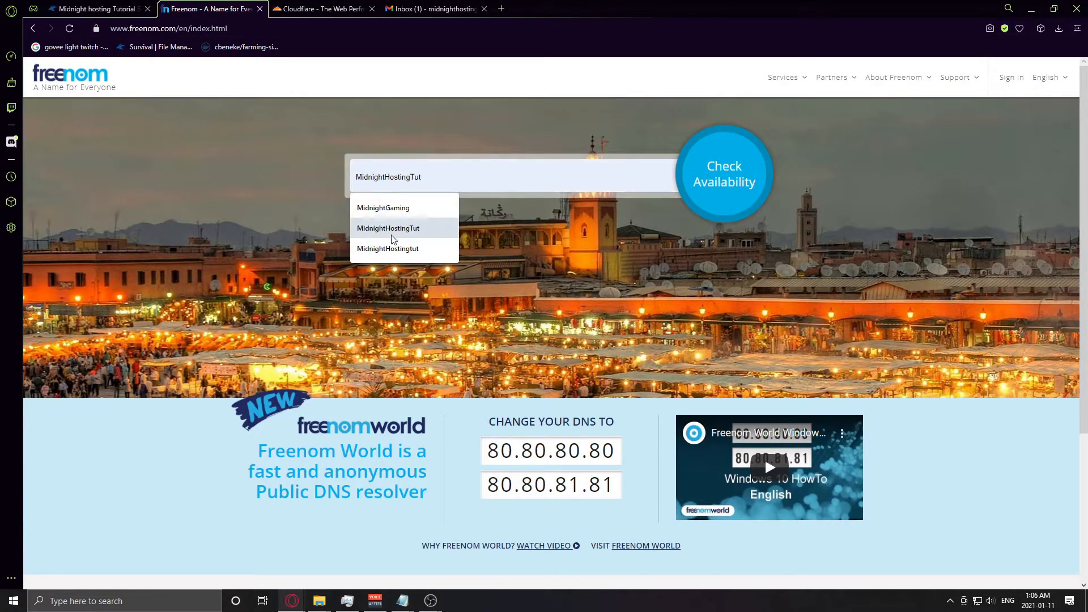
{"action": "left_click", "coordinate": [387, 250]}
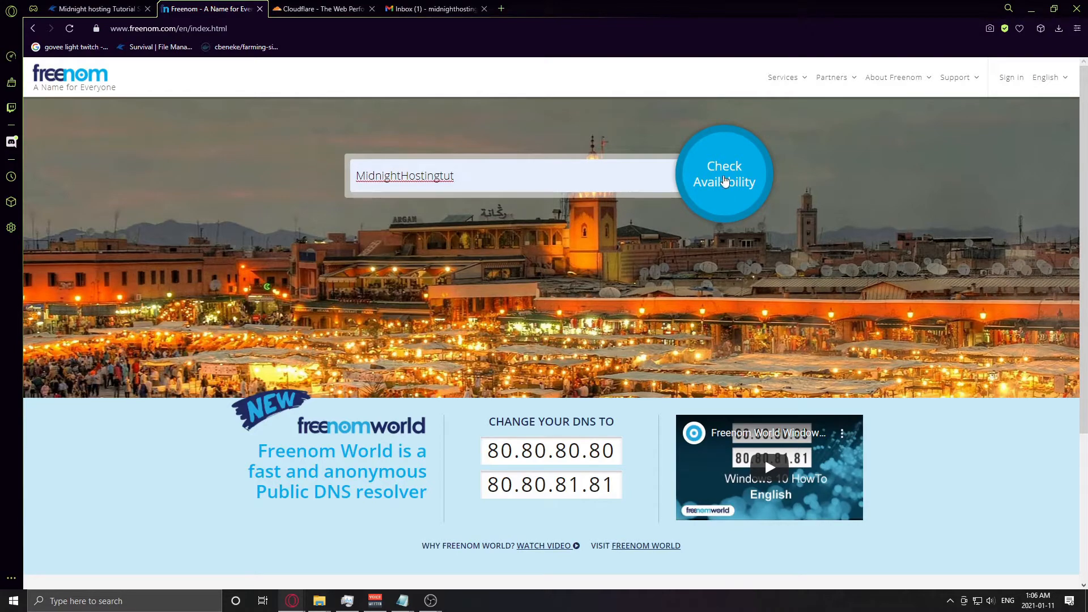
{"action": "left_click", "coordinate": [746, 172]}
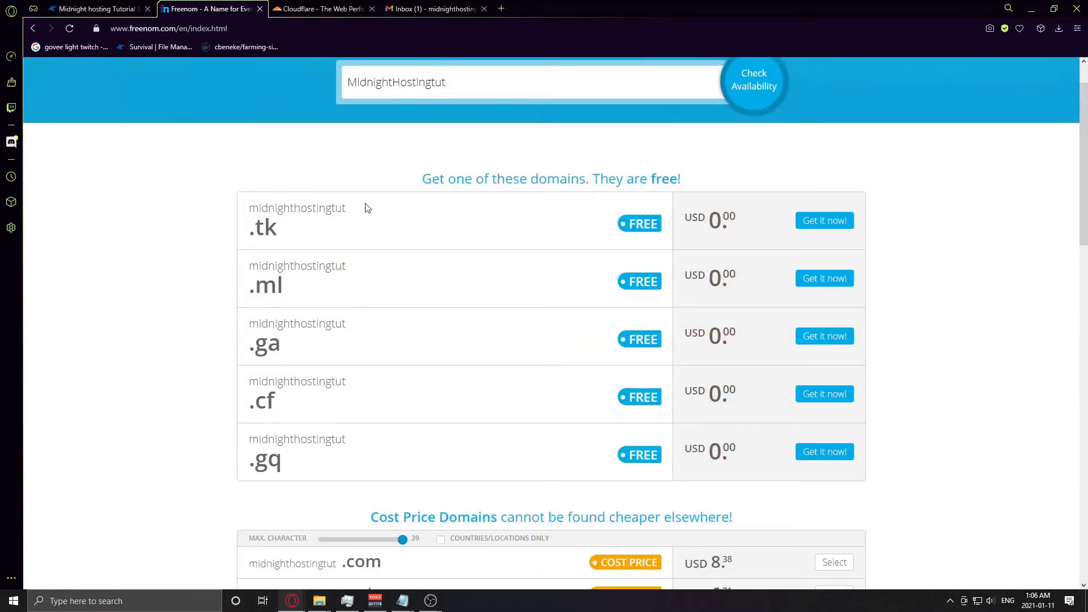
Step: Add the free midnighthostingtut.tk domain to the cart and proceed through checkout with the period set to 12 Months @ FREE
{"action": "left_click", "coordinate": [824, 223]}
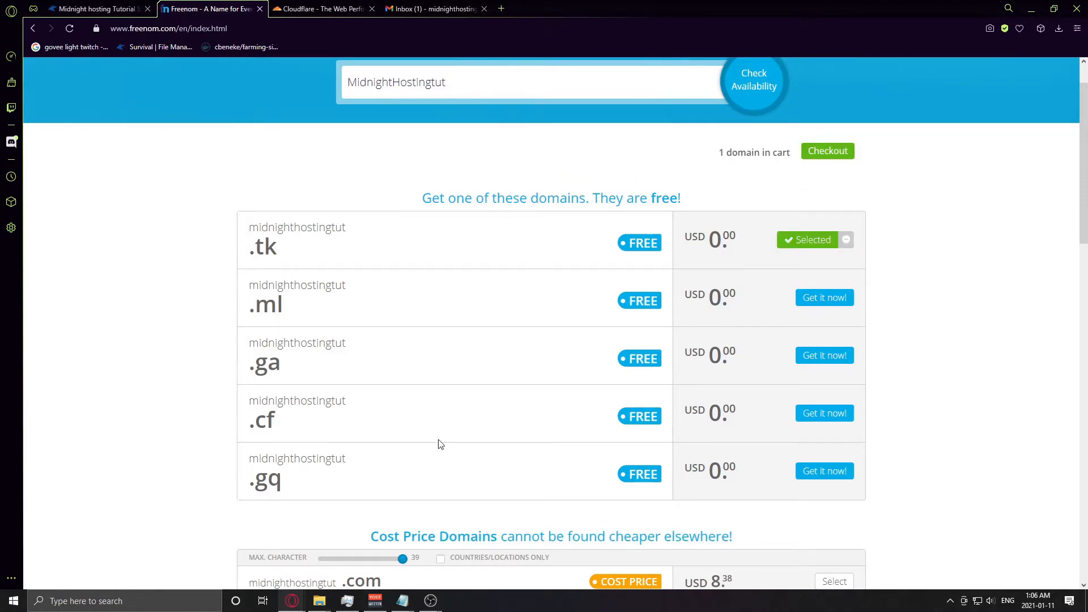
{"action": "left_click", "coordinate": [836, 154]}
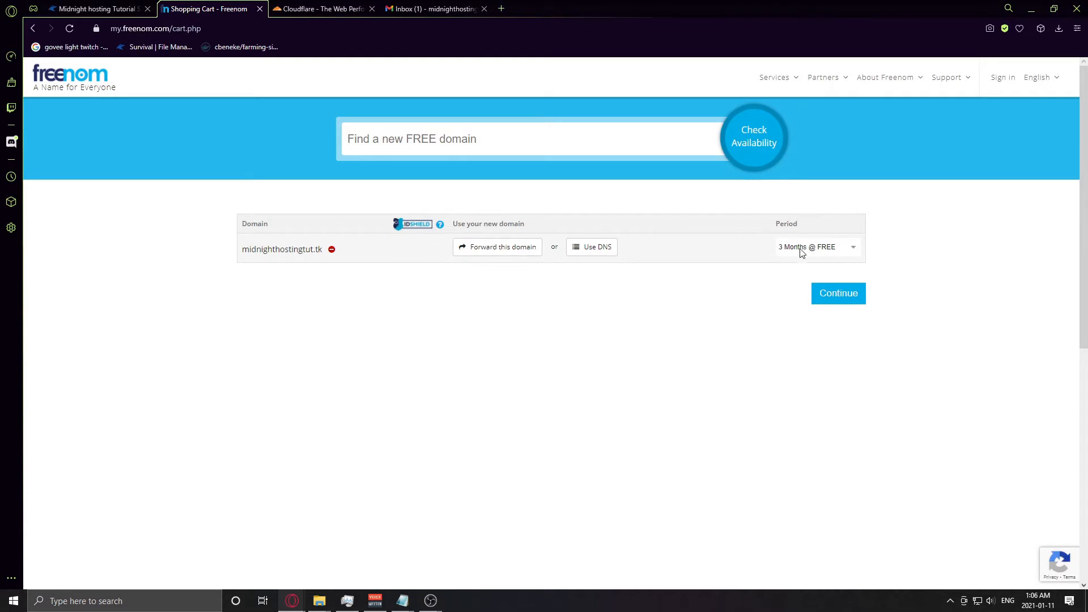
{"action": "left_click", "coordinate": [841, 250]}
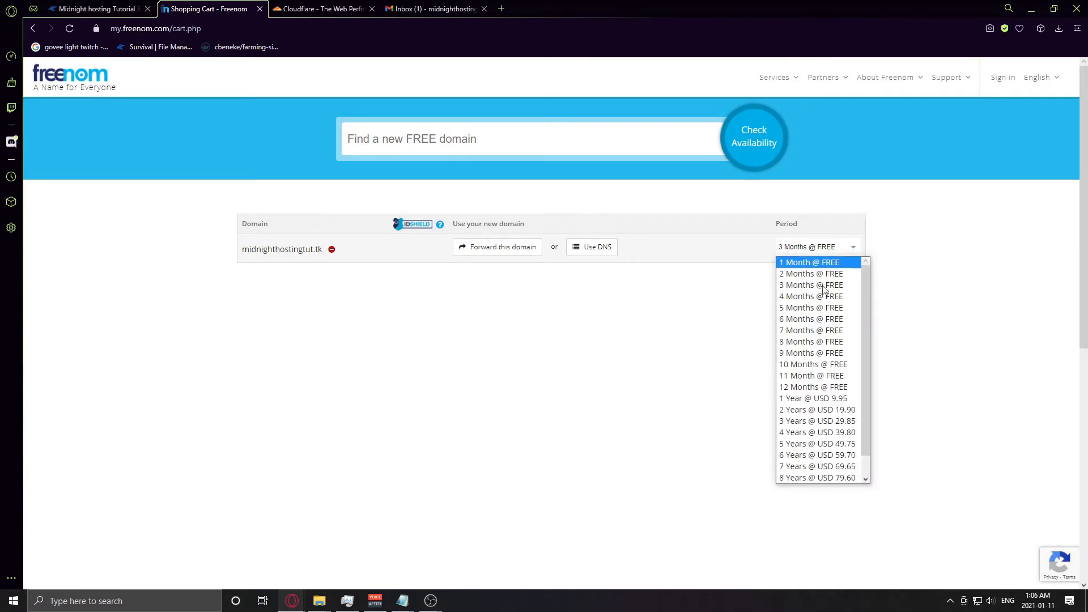
{"action": "left_click", "coordinate": [807, 390]}
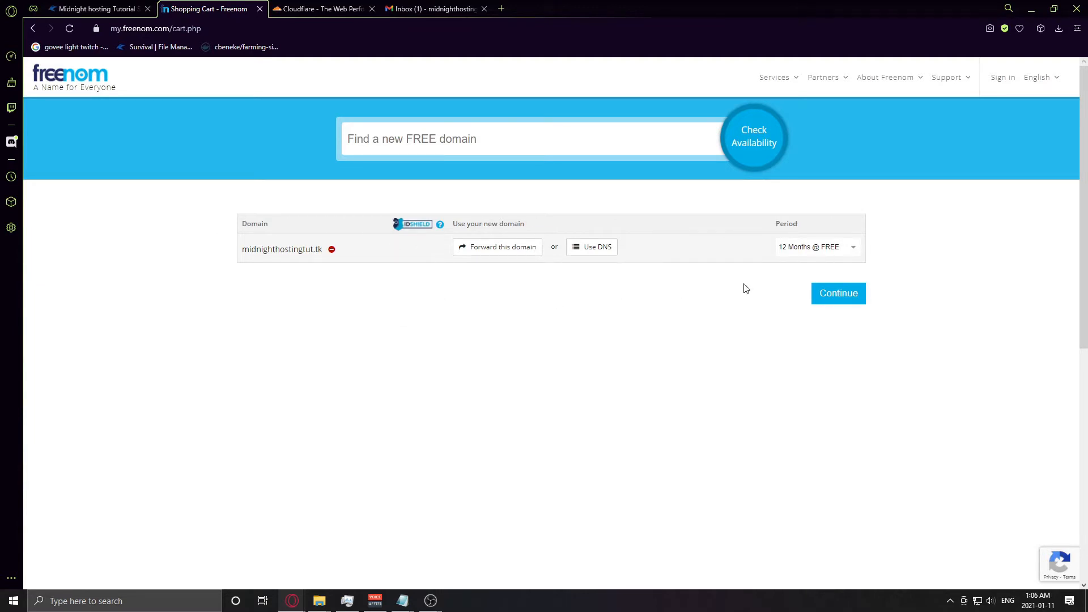
{"action": "left_click", "coordinate": [836, 303]}
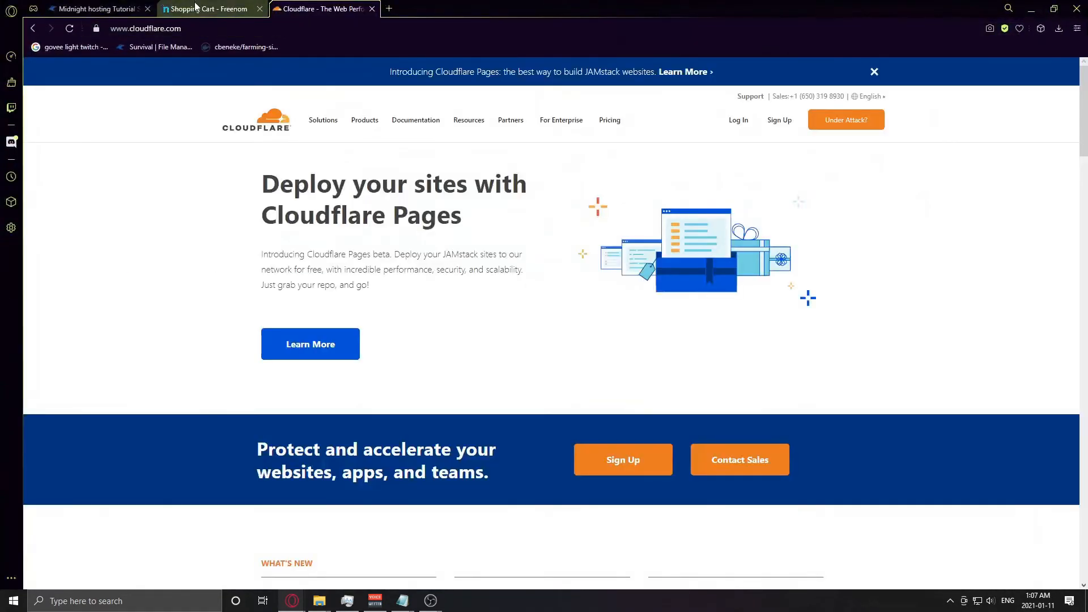
Step: Return to the Freenom checkout and submit the account's email address for verification
{"action": "left_click", "coordinate": [198, 9]}
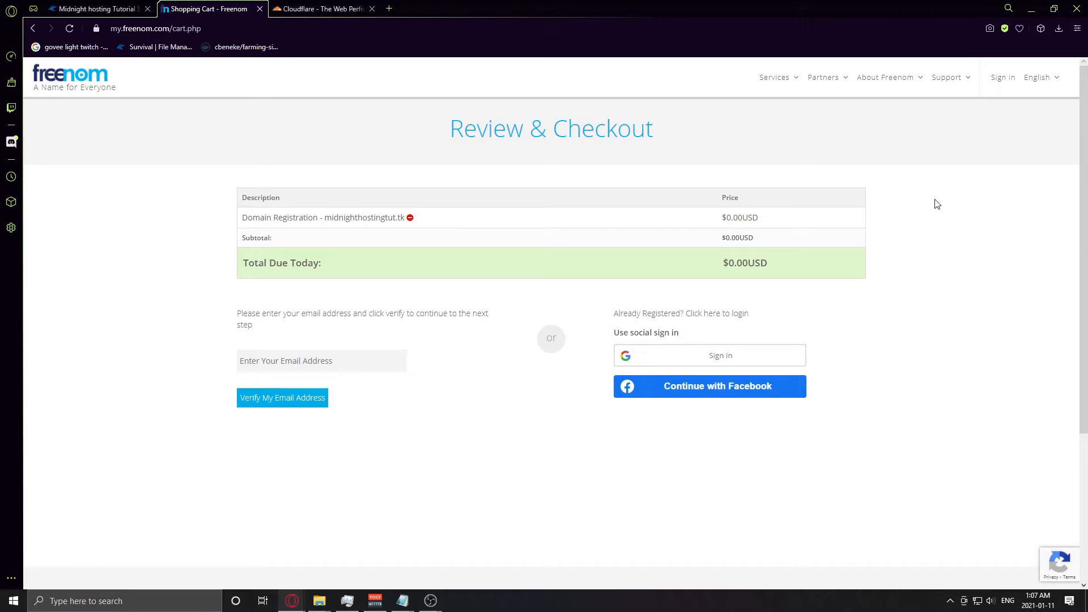
{"action": "left_click", "coordinate": [272, 351]}
{"action": "key", "text": "ctrl+v"}
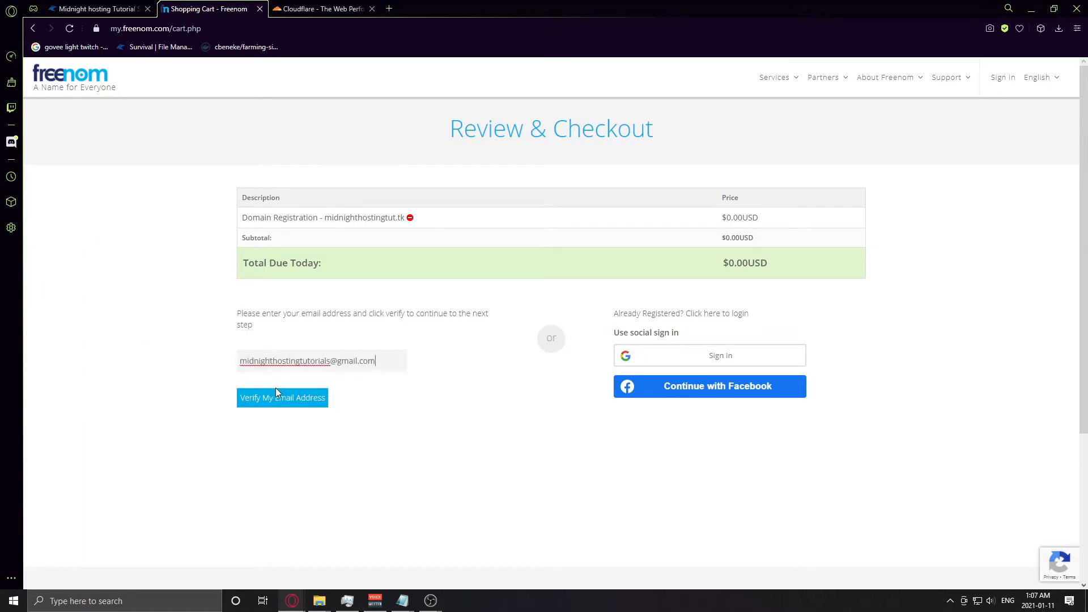
{"action": "left_click", "coordinate": [284, 402]}
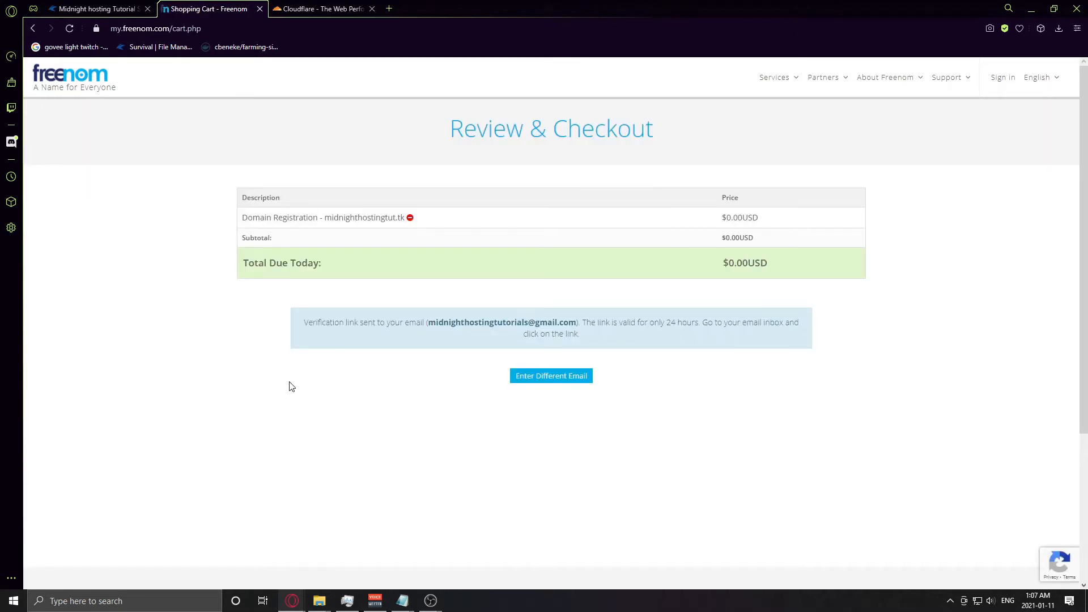
Step: Read the verification notice and check the Gmail inbox for the Freenom Email Verification message
{"action": "left_click_drag", "start_coordinate": [305, 319], "coordinate": [580, 331]}
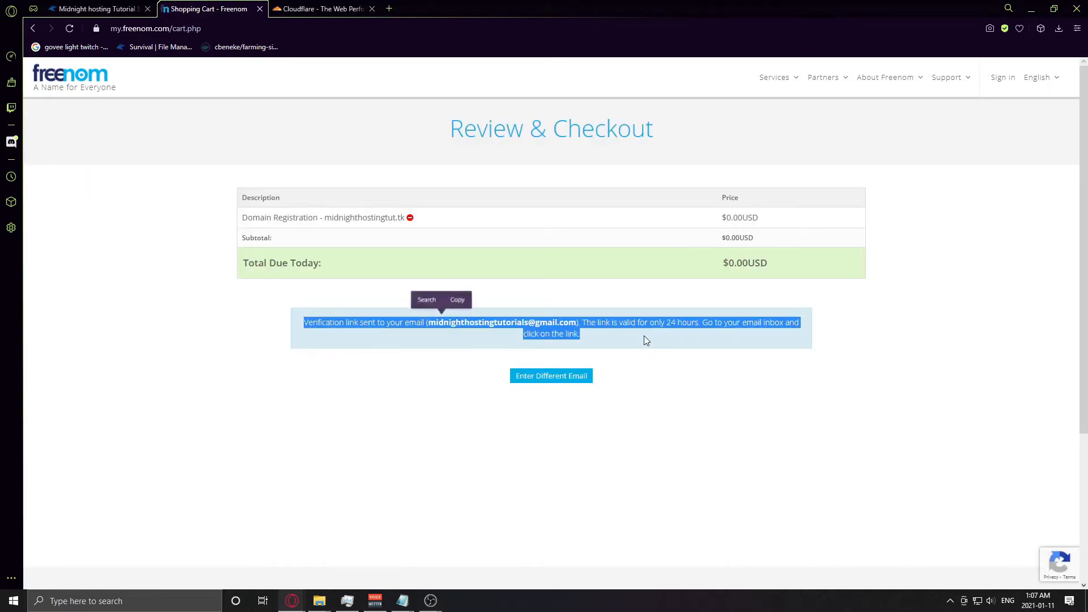
{"action": "left_click", "coordinate": [675, 346]}
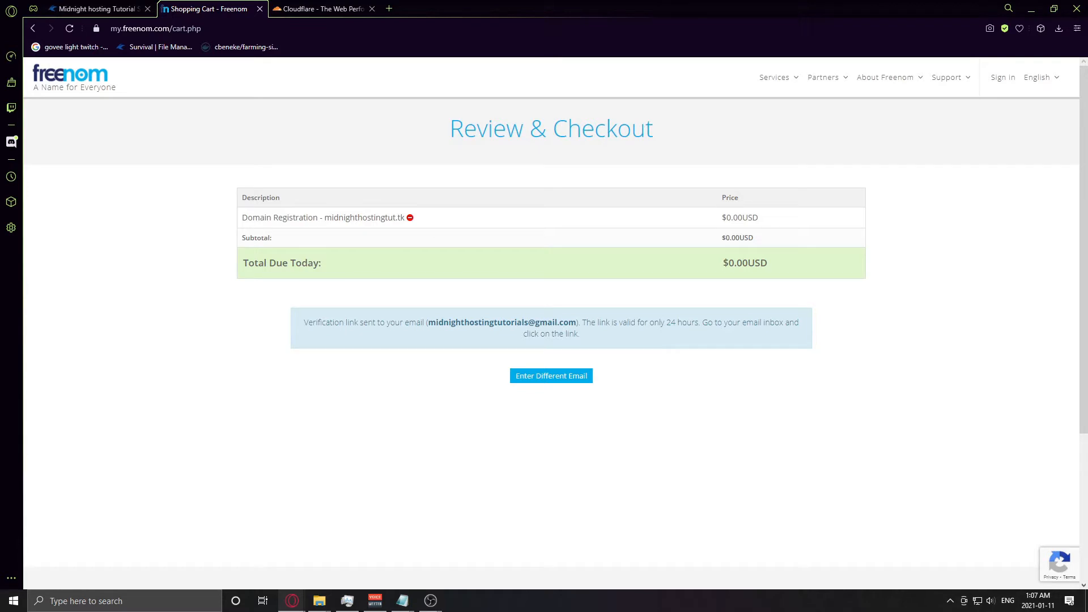
{"action": "left_click_drag", "start_coordinate": [1087, 189], "coordinate": [577, 5]}
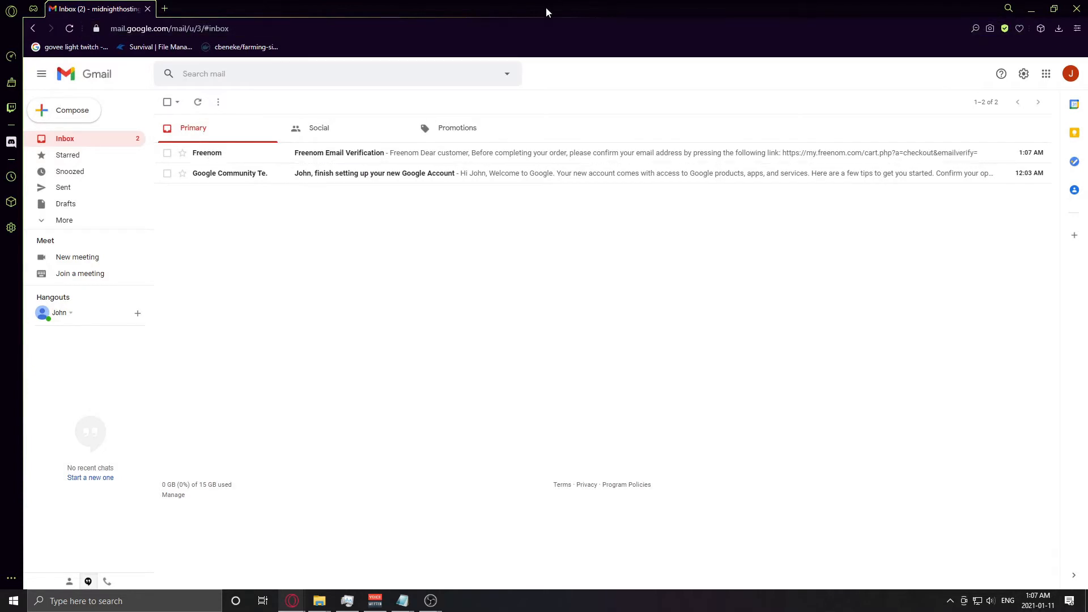
{"action": "left_click_drag", "start_coordinate": [546, 8], "coordinate": [1087, 170]}
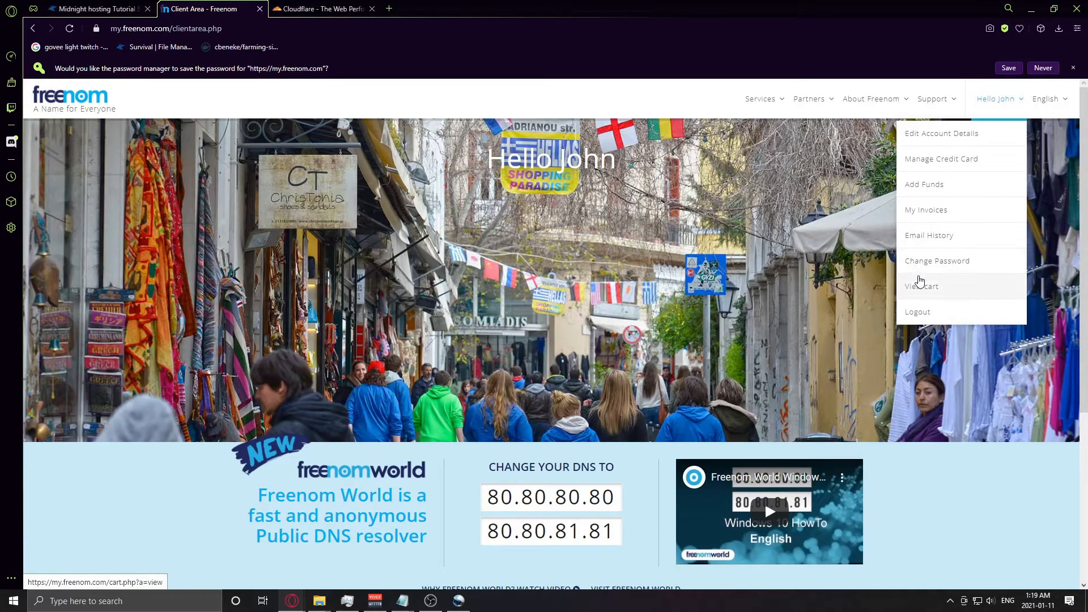
Step: Open the My Domains page on Freenom, logging in with the account email and password and the Remember Me option
{"action": "mouse_move", "coordinate": [760, 104]}
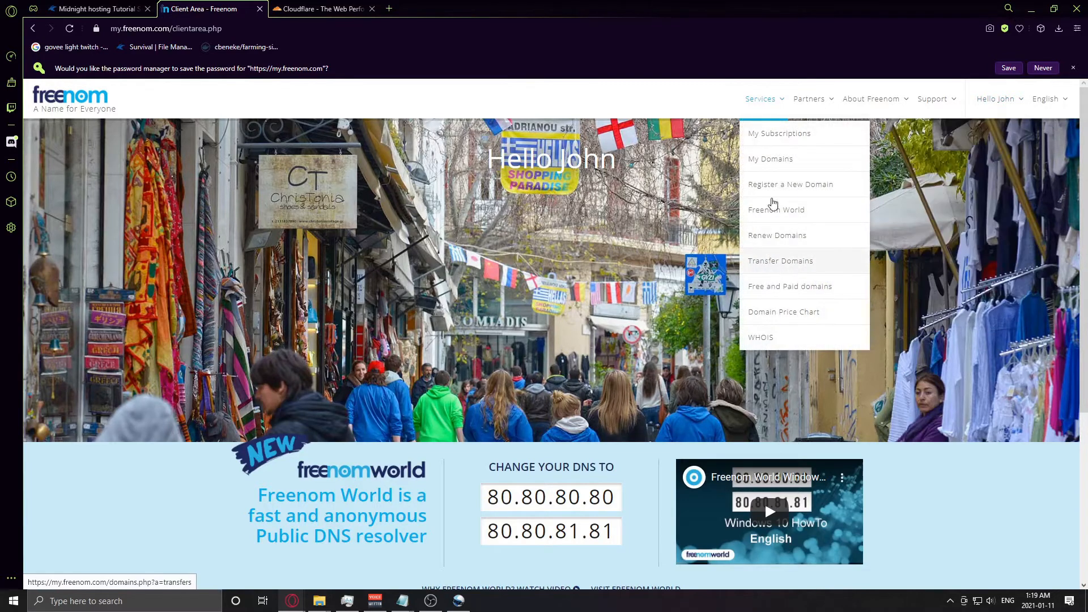
{"action": "left_click", "coordinate": [764, 142]}
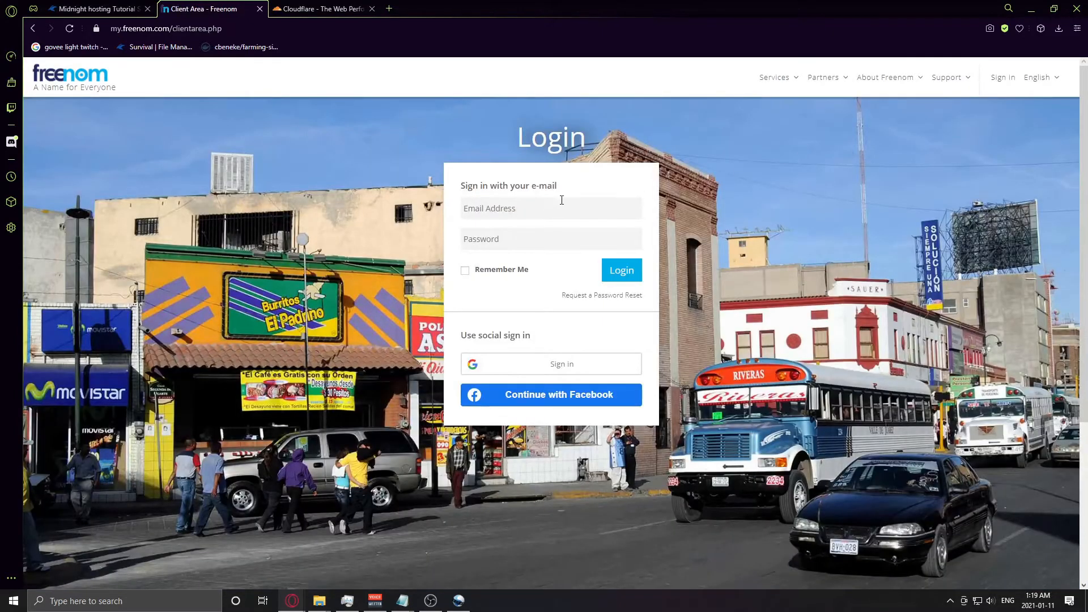
{"action": "left_click", "coordinate": [519, 214]}
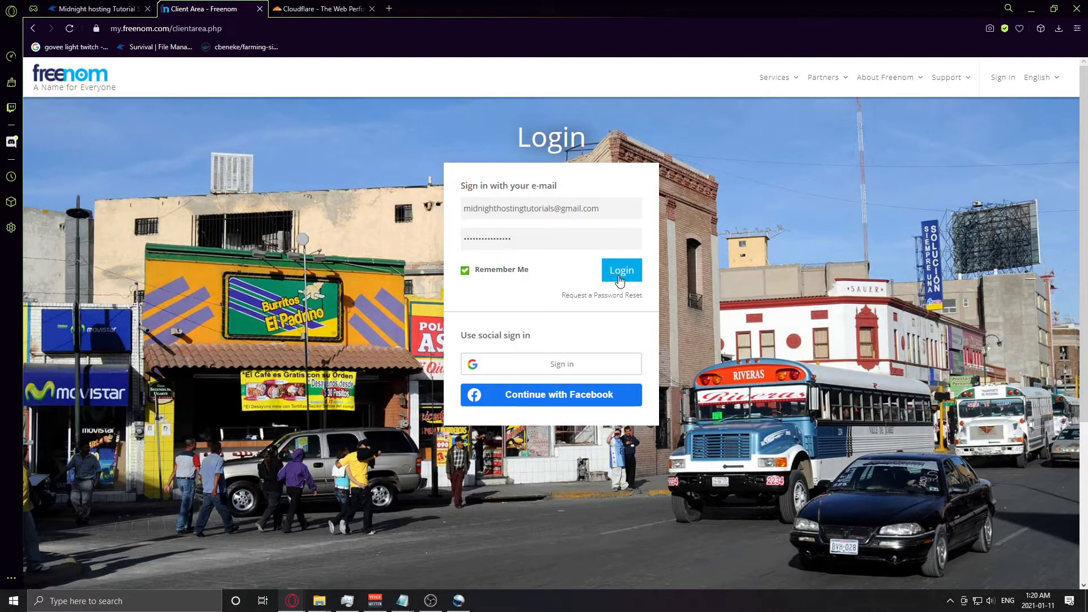
{"action": "left_click", "coordinate": [620, 280]}
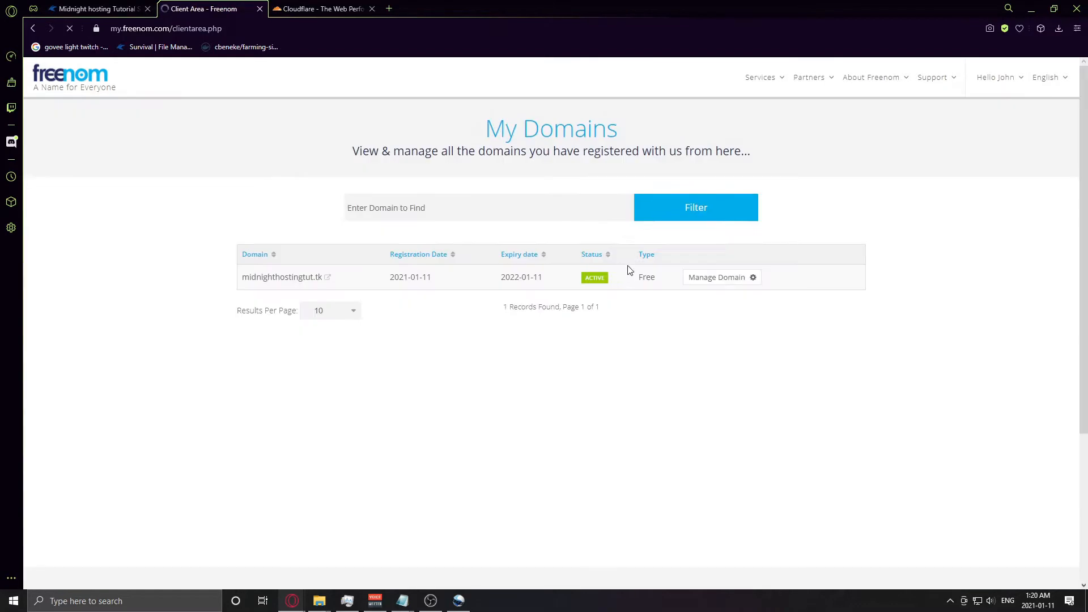
Step: Open the nameserver settings in the management page for midnighthostingtut.tk
{"action": "left_click", "coordinate": [701, 279]}
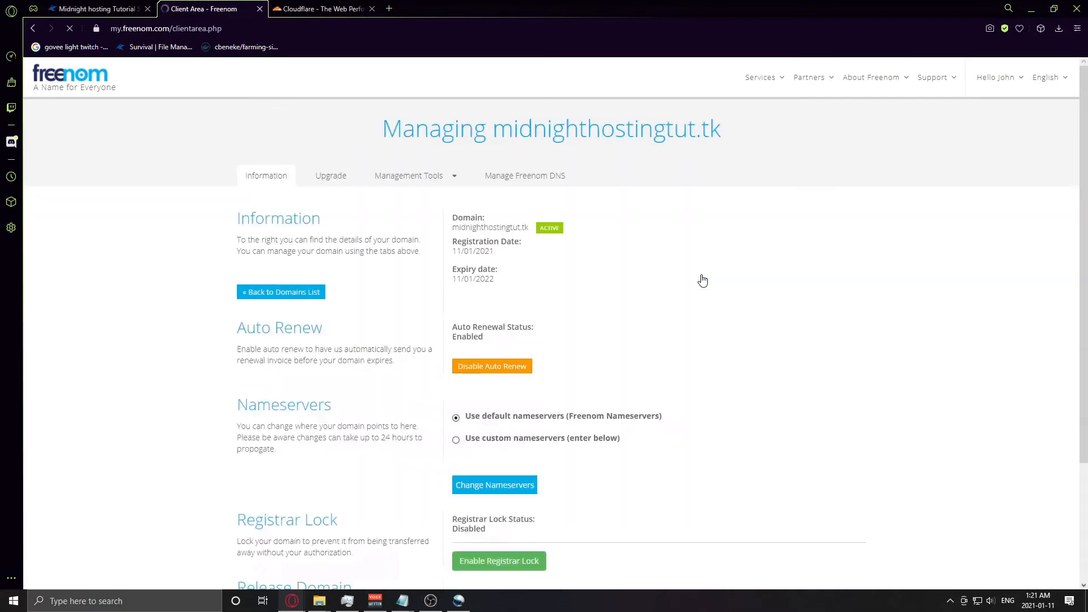
{"action": "left_click", "coordinate": [398, 178]}
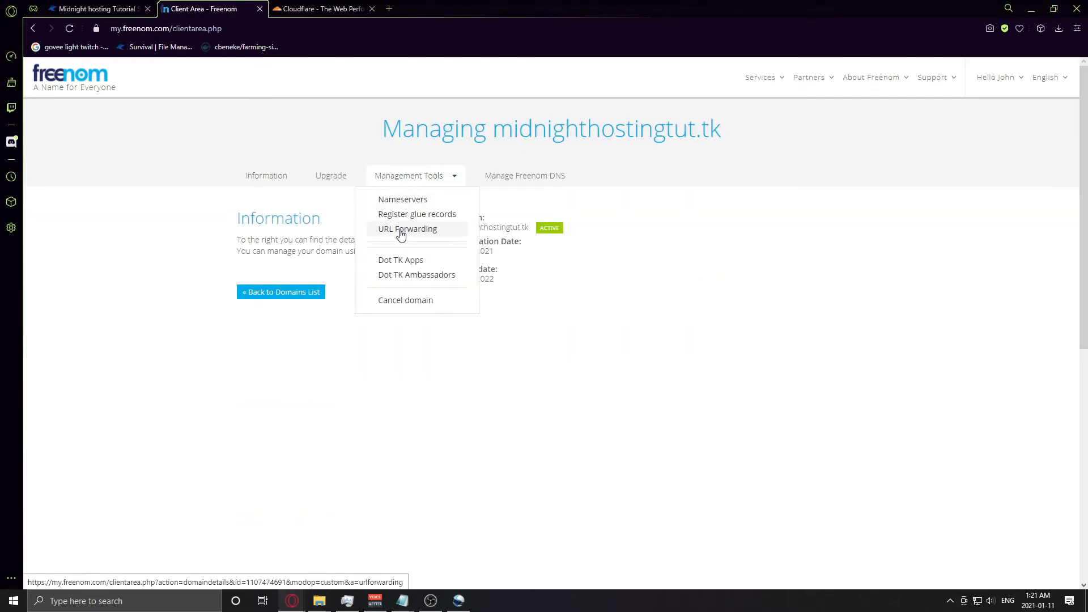
{"action": "left_click", "coordinate": [400, 201]}
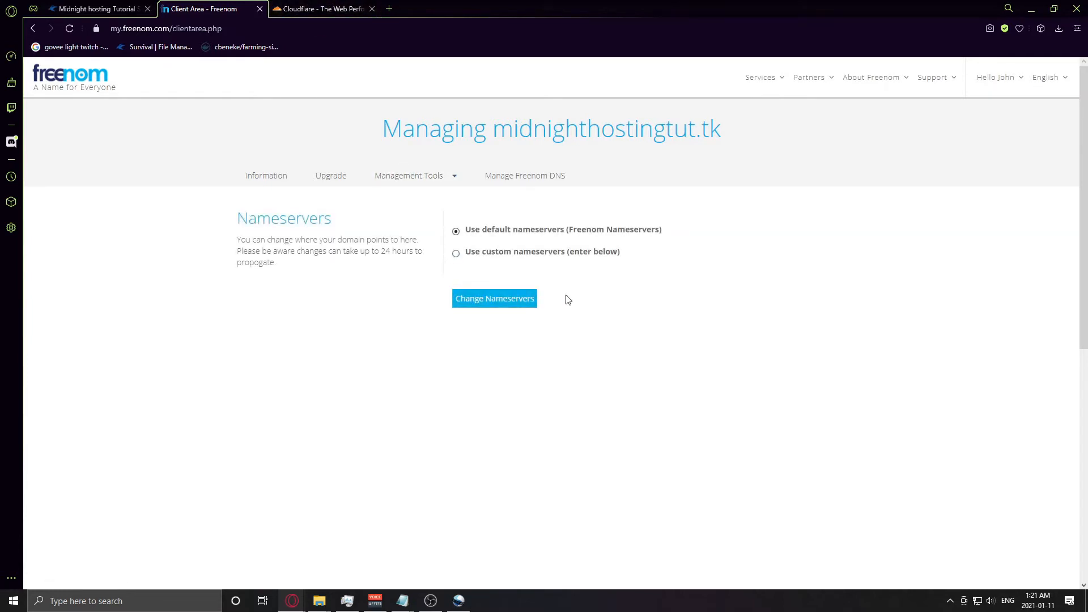
Step: Switch to the Cloudflare site and create an account with the email address and a password
{"action": "left_click", "coordinate": [294, 14]}
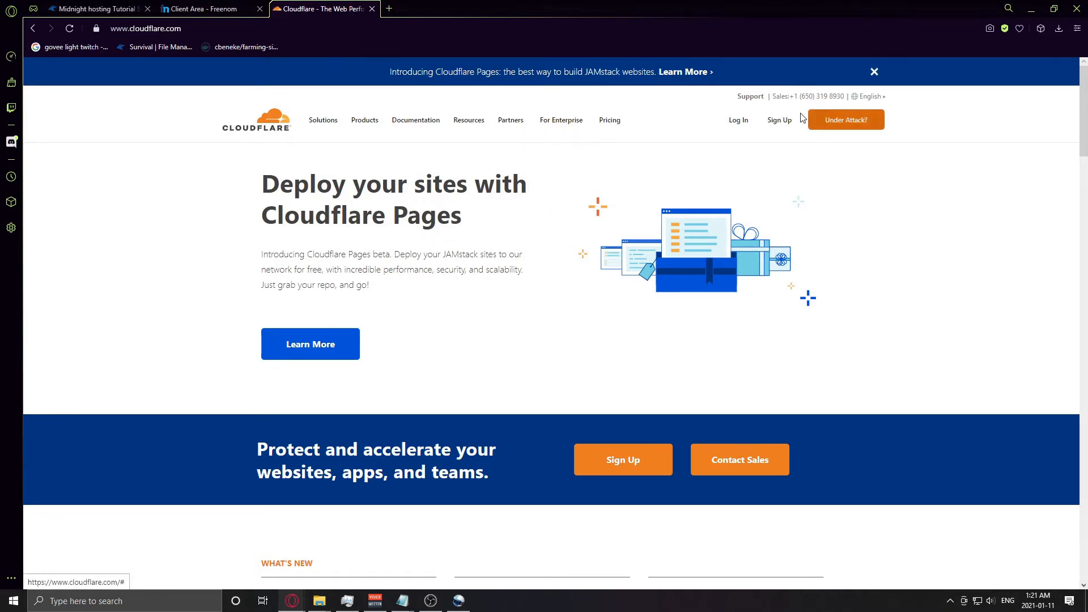
{"action": "left_click", "coordinate": [780, 131]}
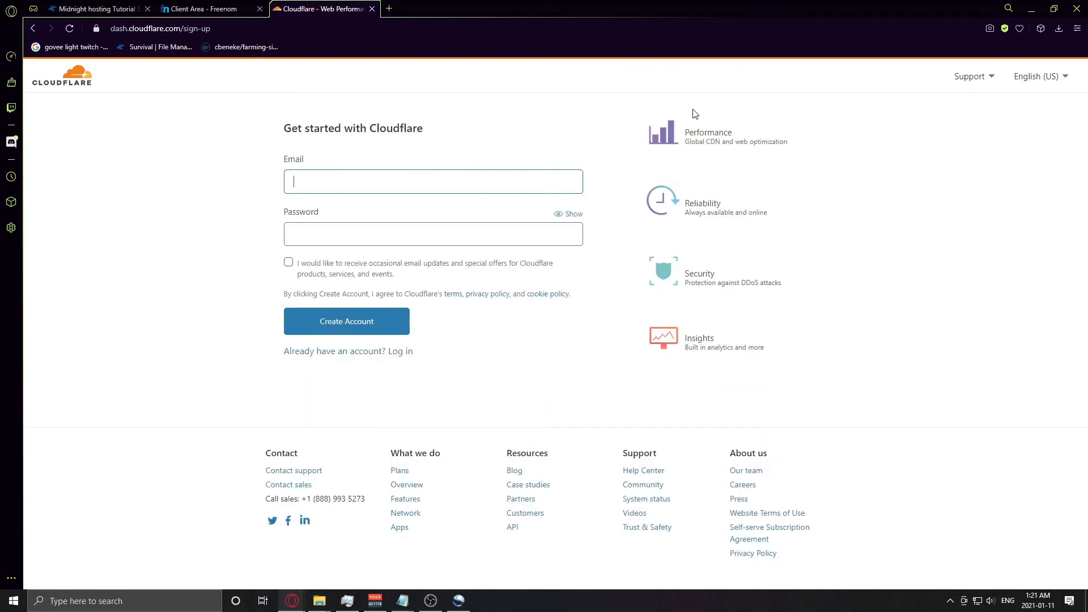
{"action": "left_click", "coordinate": [355, 182]}
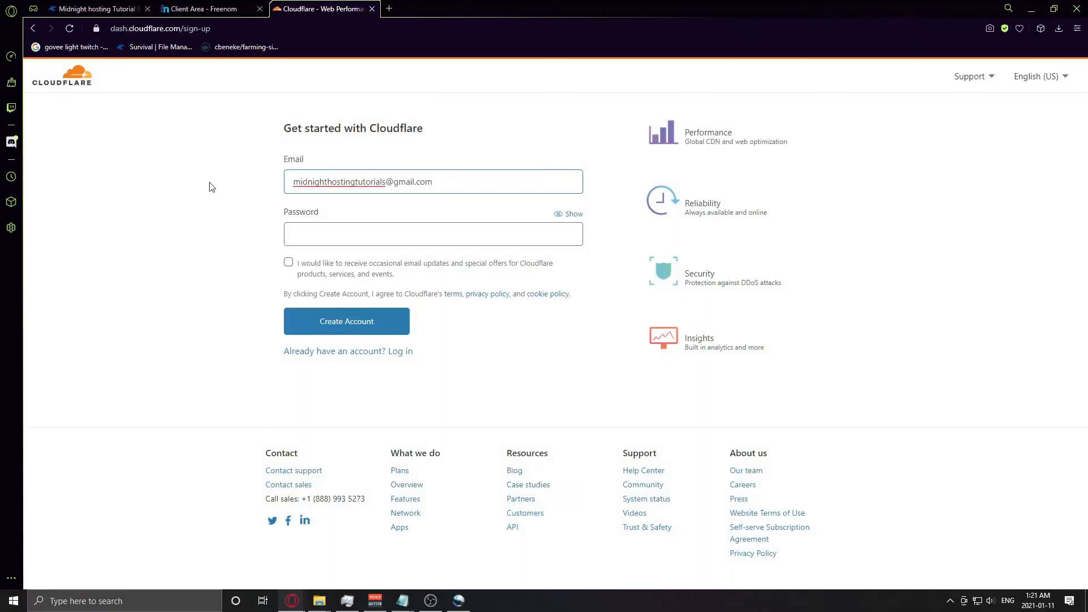
{"action": "left_click", "coordinate": [211, 182]}
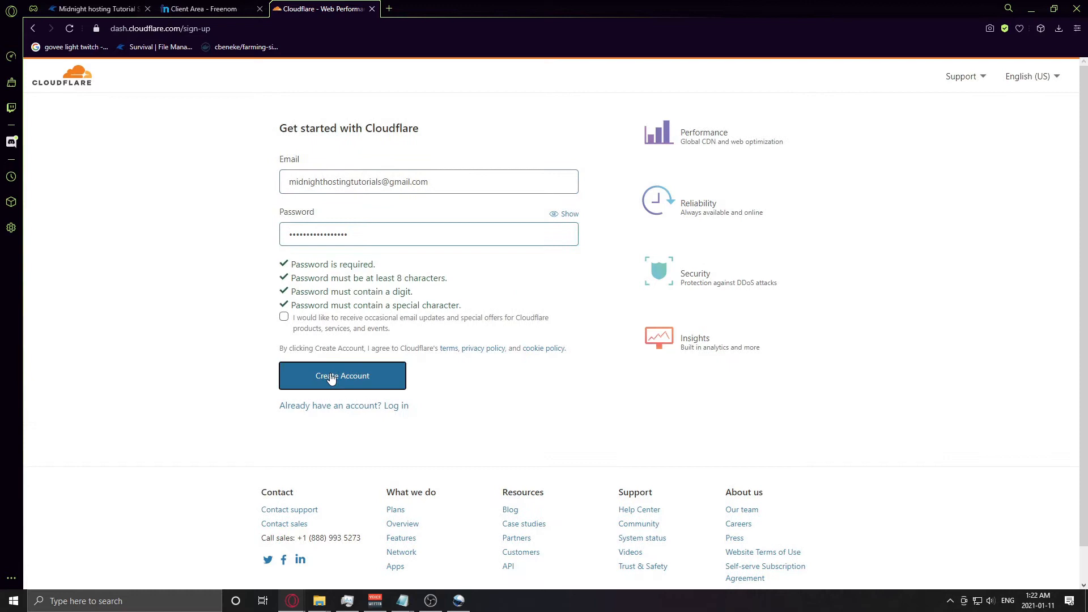
{"action": "left_click", "coordinate": [325, 372]}
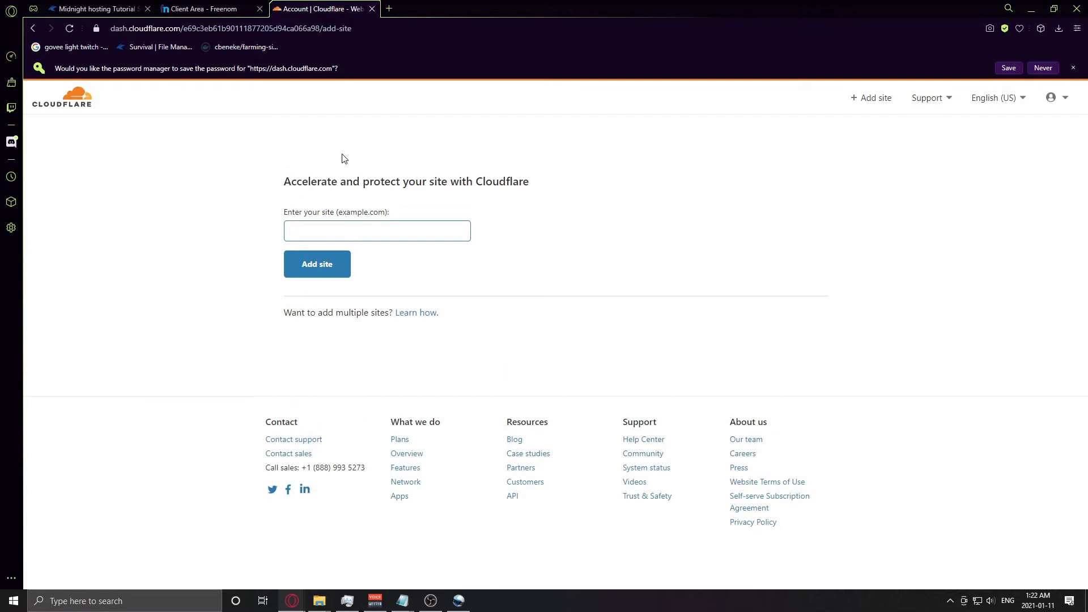
Step: Copy the domain midnighthostingtut.tk from its Freenom information page and add it as a site in Cloudflare
{"action": "left_click", "coordinate": [209, 10]}
{"action": "left_click", "coordinate": [284, 185]}
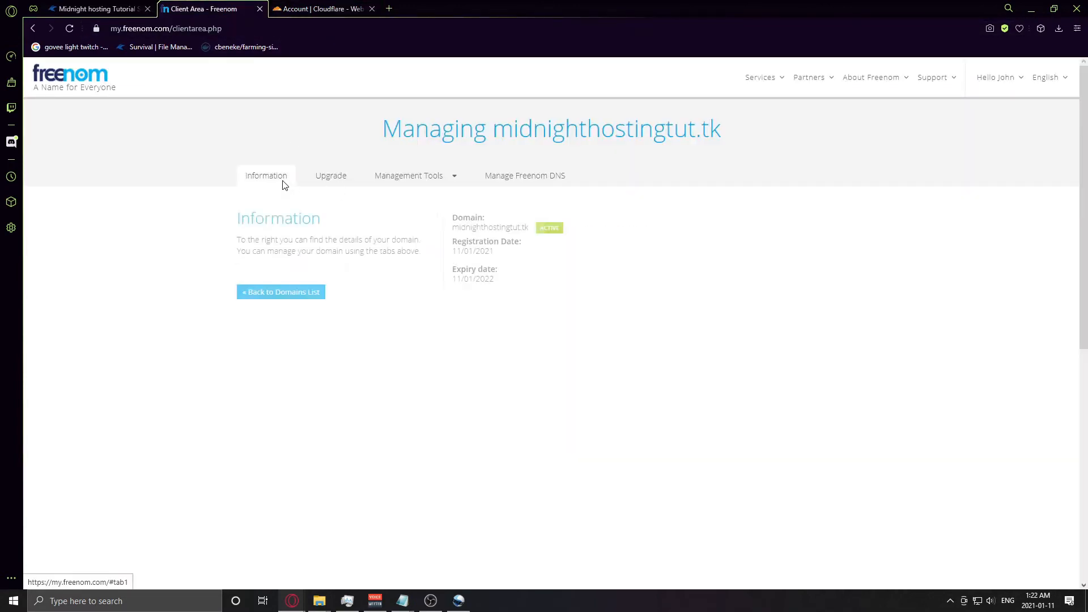
{"action": "double_click", "coordinate": [491, 227]}
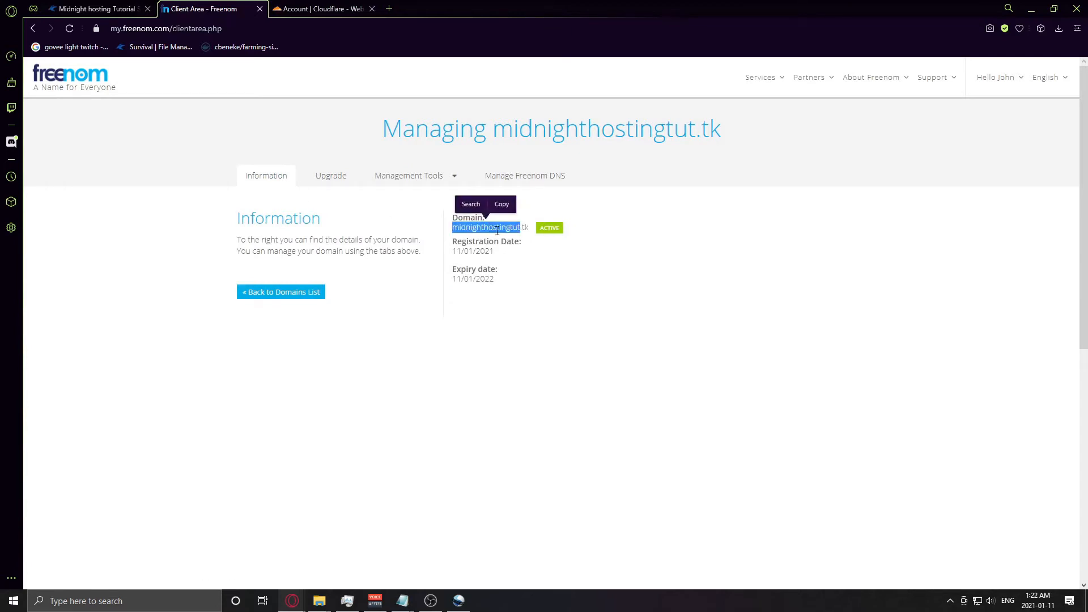
{"action": "left_click_drag", "start_coordinate": [530, 227], "coordinate": [451, 230]}
{"action": "key", "text": "ctrl+c"}
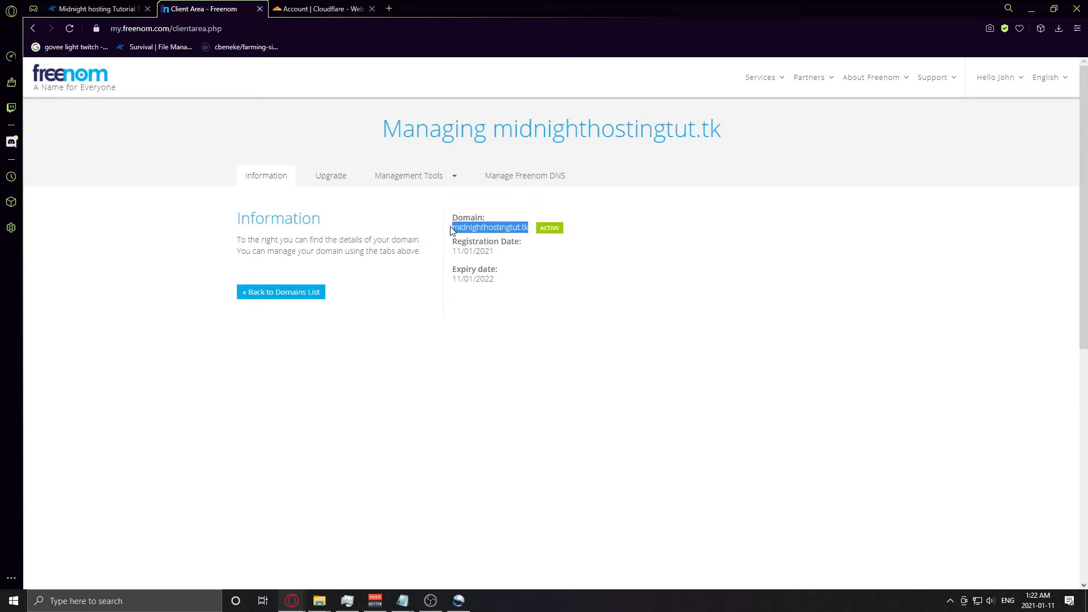
{"action": "left_click", "coordinate": [302, 10]}
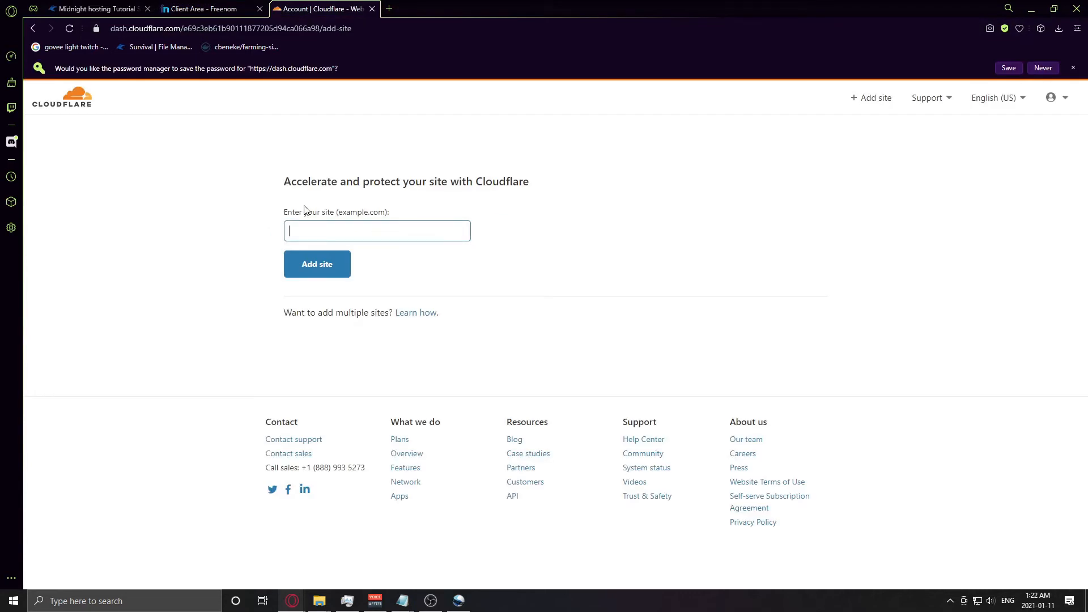
{"action": "key", "text": "ctrl+v"}
{"action": "left_click", "coordinate": [304, 262]}
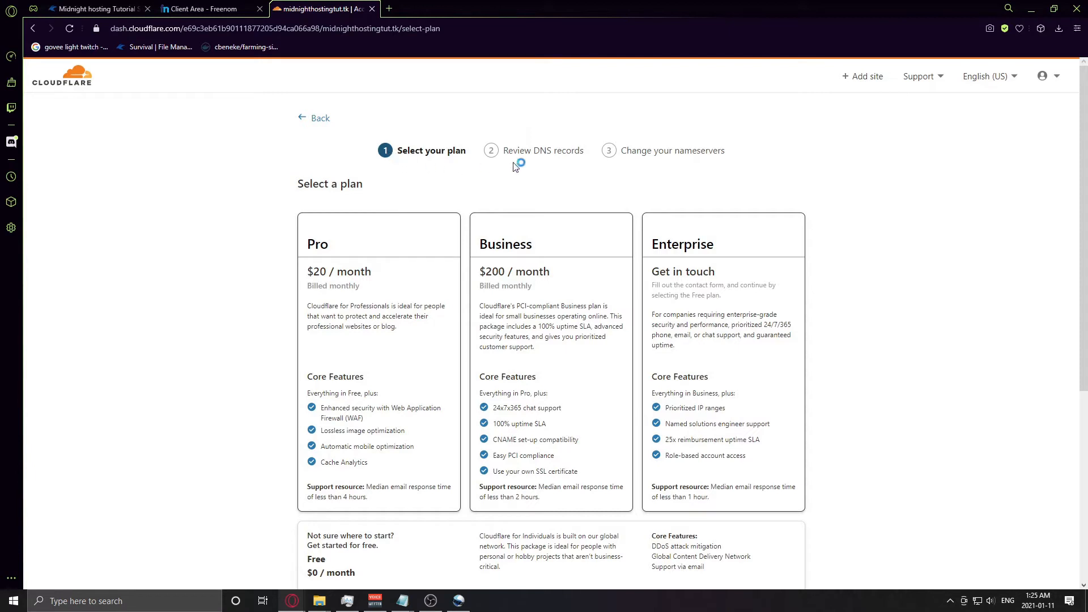
Step: Choose the Free $0 plan for midnighthostingtut.tk and continue to the DNS records review
{"action": "scroll", "coordinate": [326, 211], "scroll_direction": "down", "scroll_amount": 3}
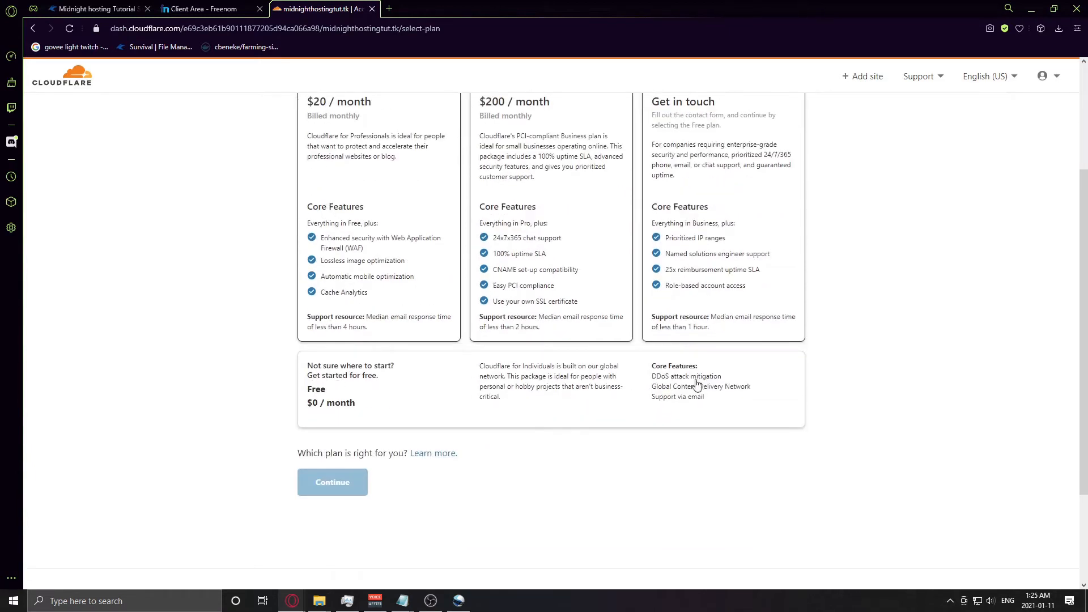
{"action": "left_click", "coordinate": [339, 404]}
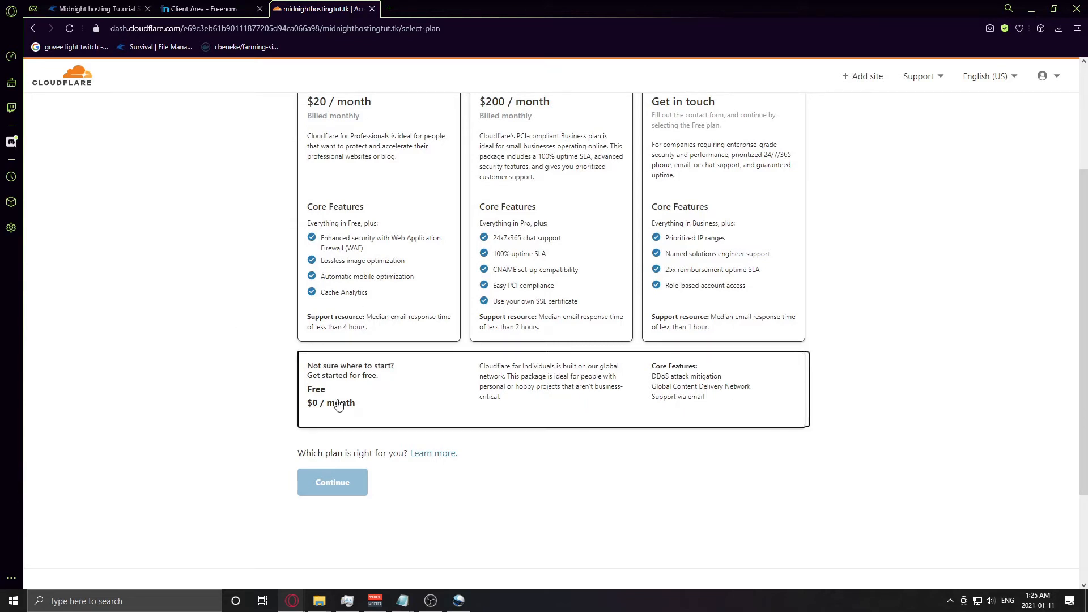
{"action": "left_click", "coordinate": [335, 484]}
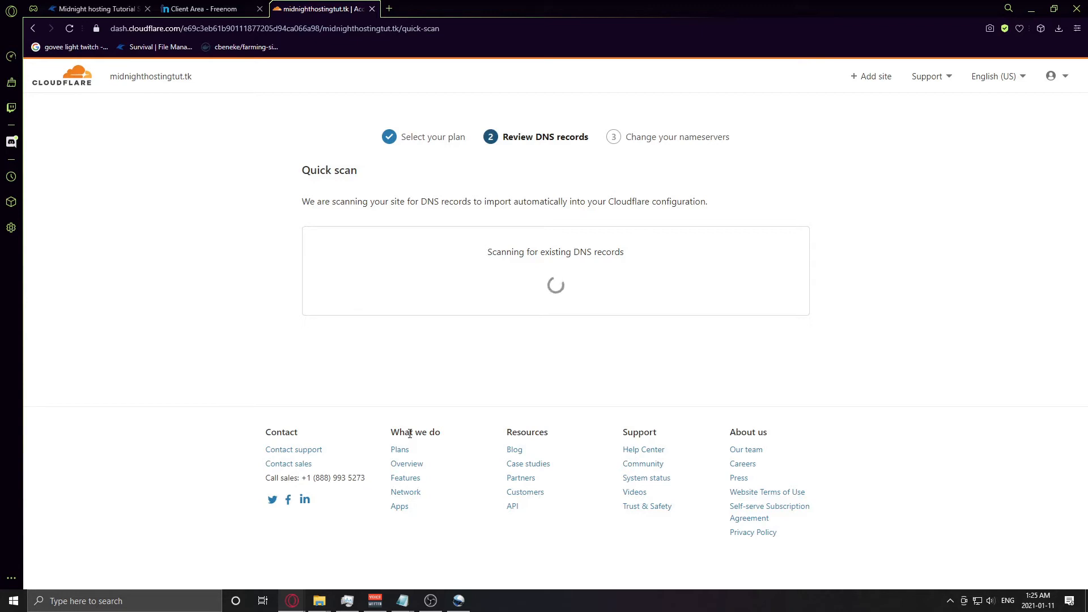
Step: Switch to Freenom, open the nameserver settings of midnighthostingtut.tk and choose to use custom nameservers
{"action": "left_click", "coordinate": [200, 13]}
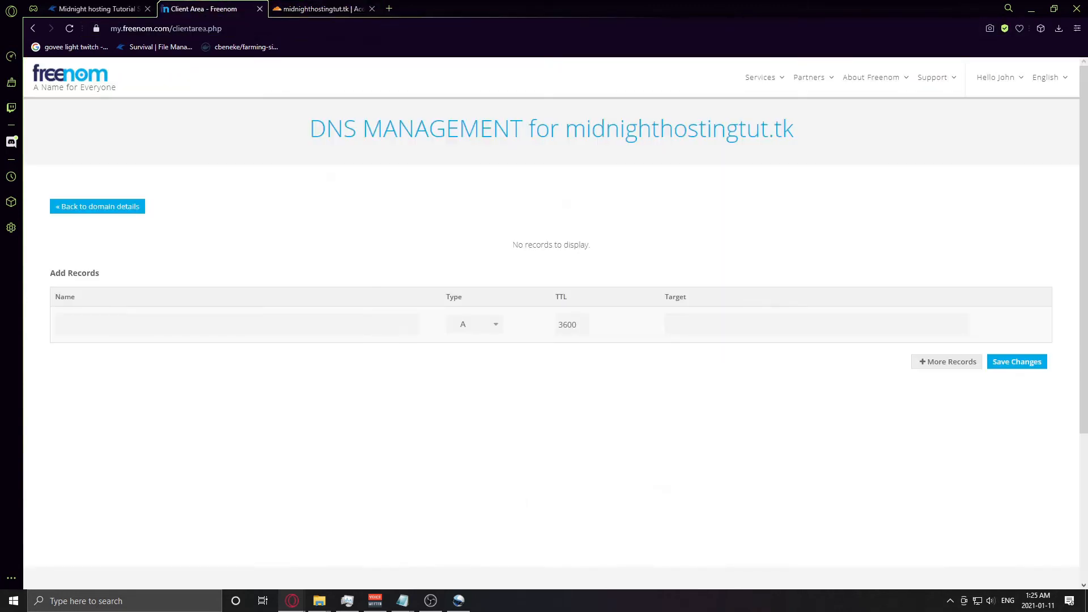
{"action": "left_click", "coordinate": [134, 212]}
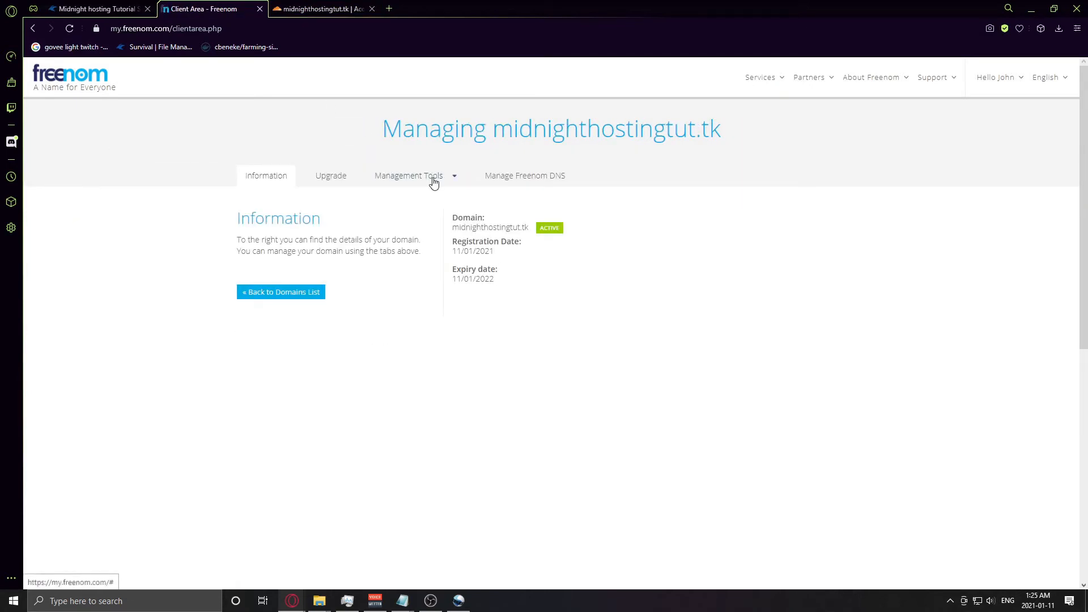
{"action": "left_click", "coordinate": [433, 176]}
{"action": "left_click", "coordinate": [402, 201]}
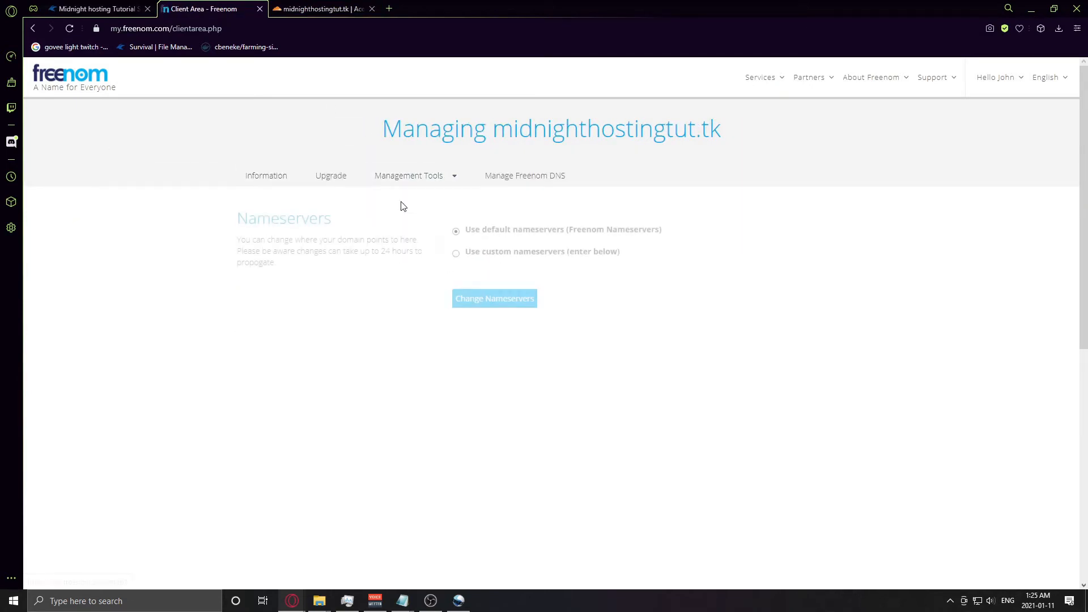
{"action": "left_click", "coordinate": [457, 254]}
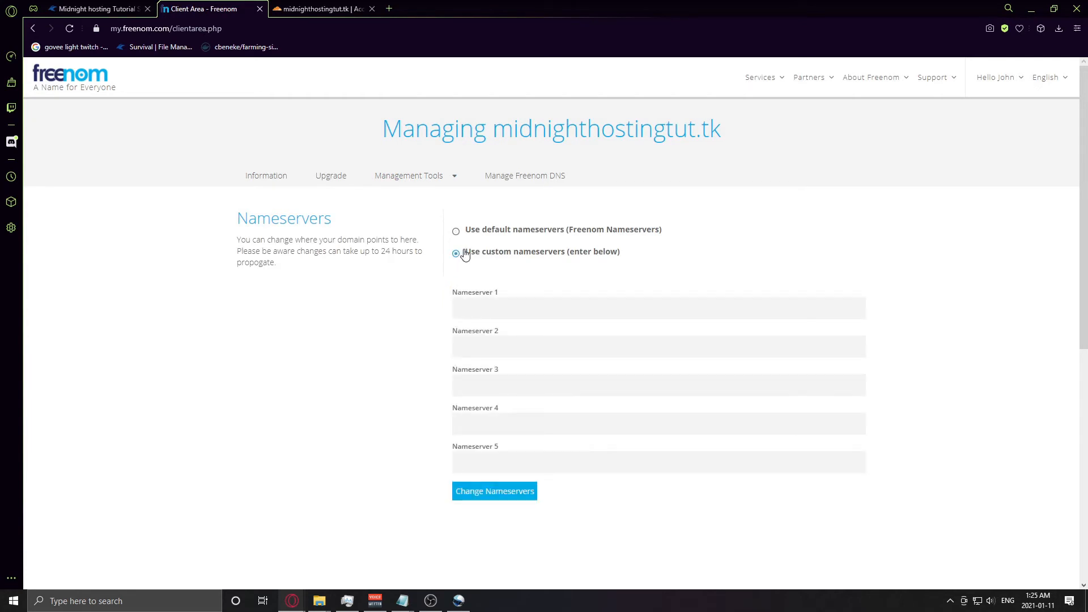
Step: Return to Cloudflare and start a new DNS record of type SRV for midnighthostingtut.tk
{"action": "left_click", "coordinate": [318, 9]}
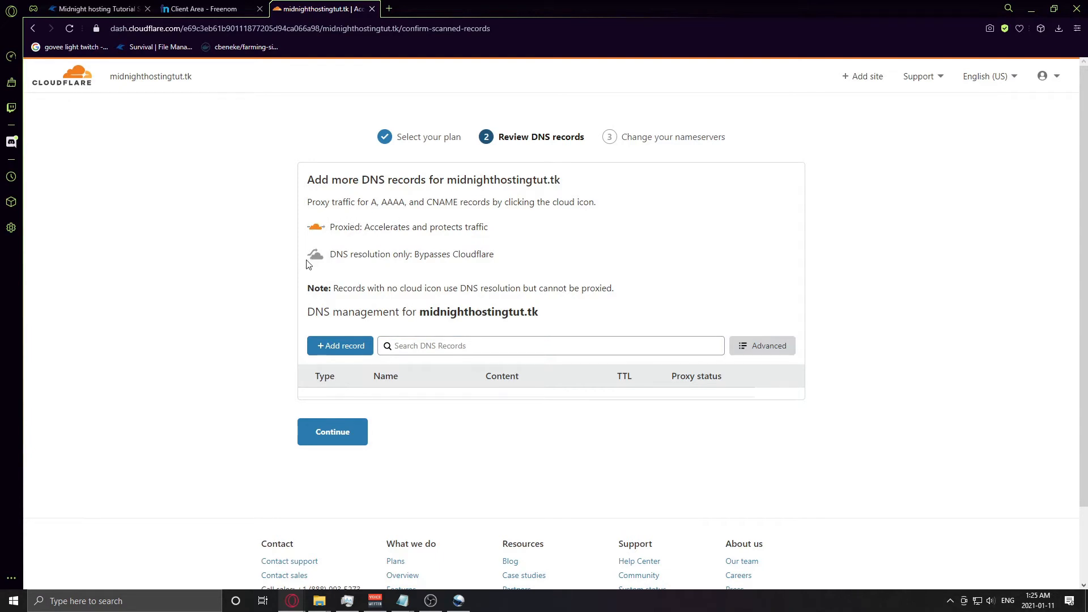
{"action": "scroll", "coordinate": [372, 299], "scroll_direction": "down", "scroll_amount": 2}
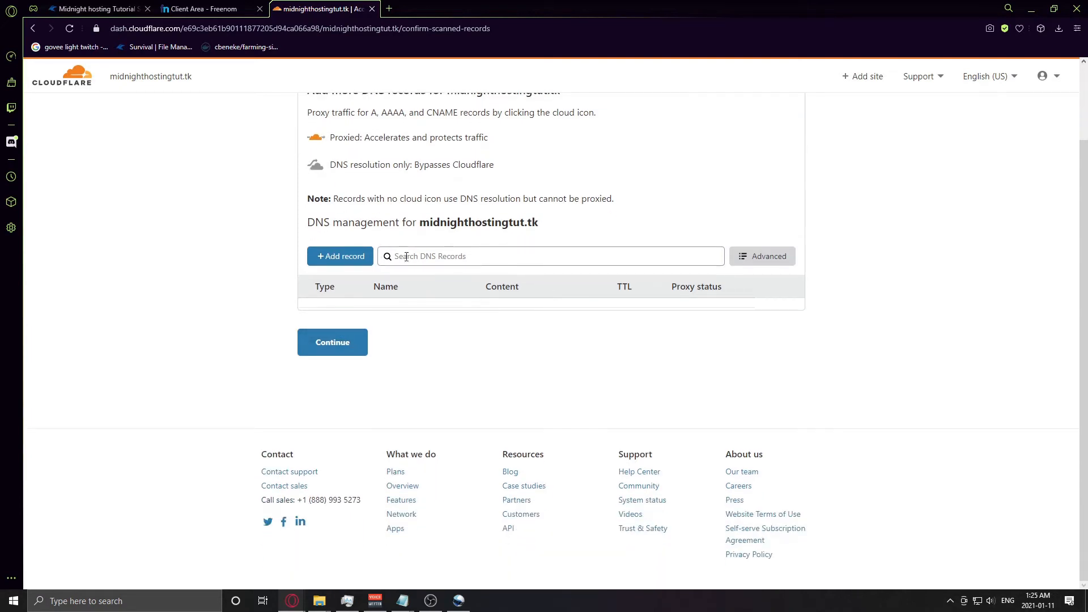
{"action": "left_click", "coordinate": [340, 256]}
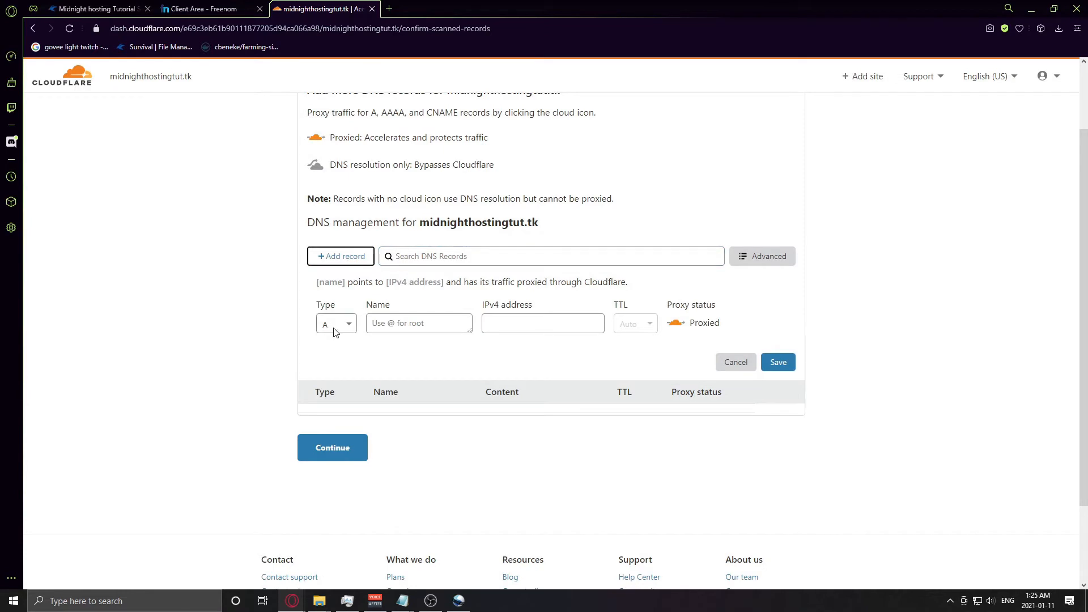
{"action": "left_click", "coordinate": [335, 332]}
{"action": "scroll", "coordinate": [340, 441], "scroll_direction": "down", "scroll_amount": 2}
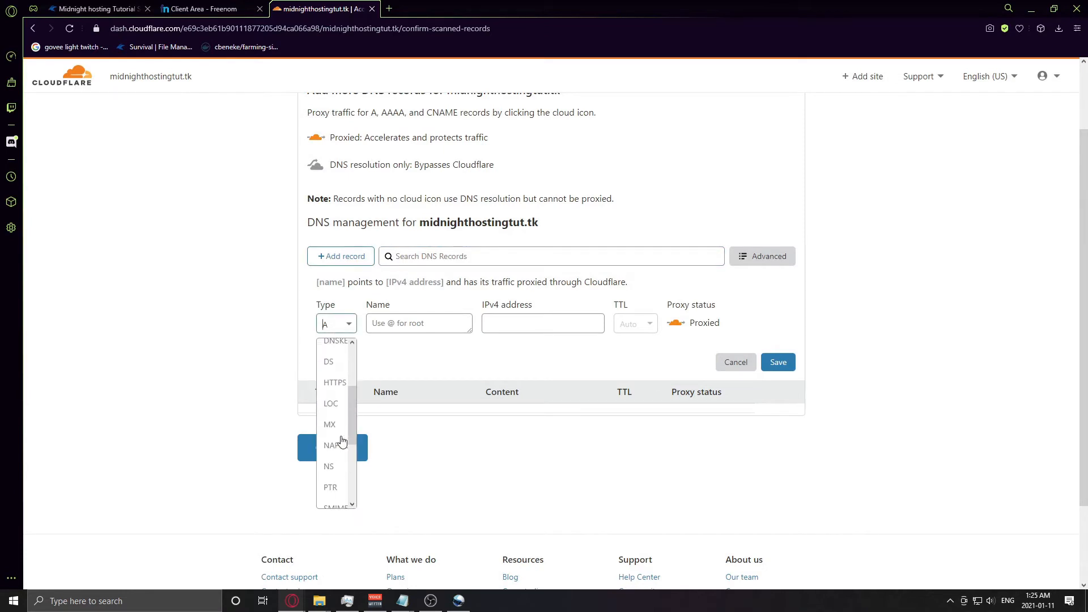
{"action": "scroll", "coordinate": [340, 436], "scroll_direction": "down", "scroll_amount": 3}
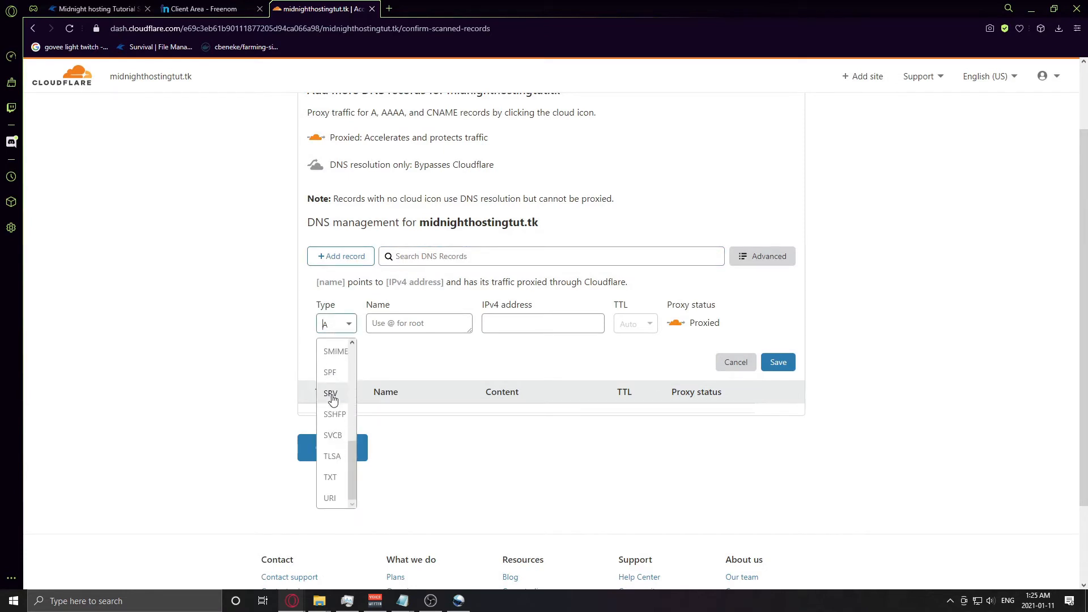
{"action": "left_click", "coordinate": [333, 400]}
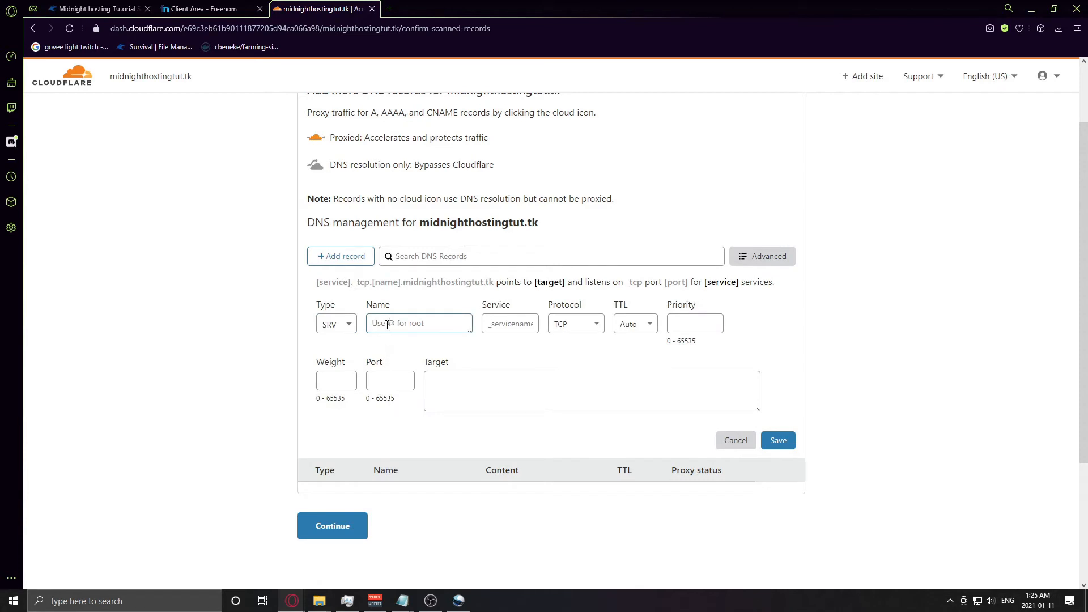
{"action": "type", "text": "@minecraft"}
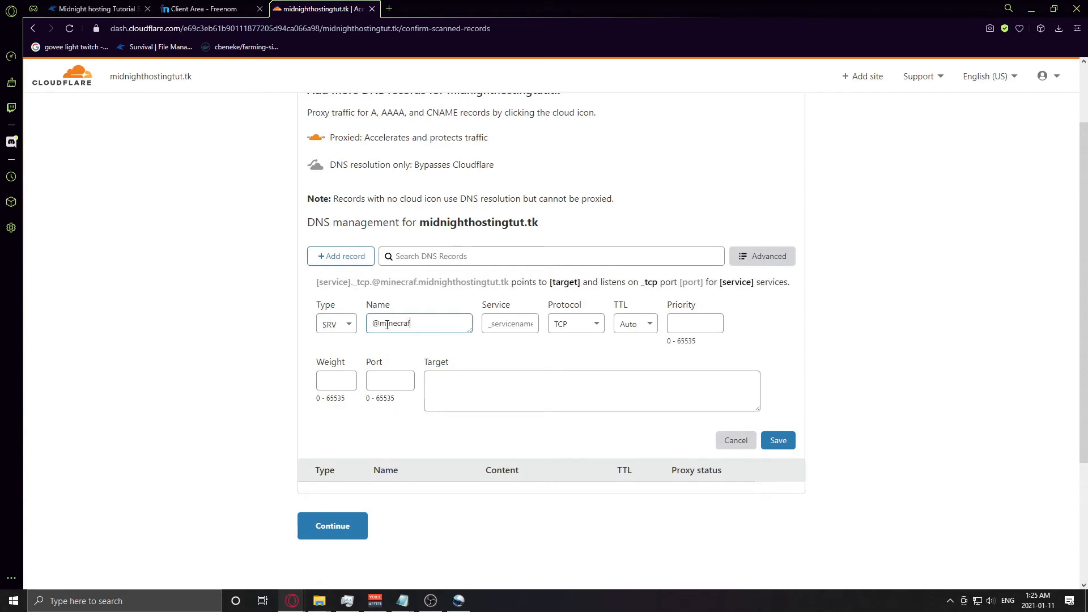
{"action": "left_click", "coordinate": [499, 329]}
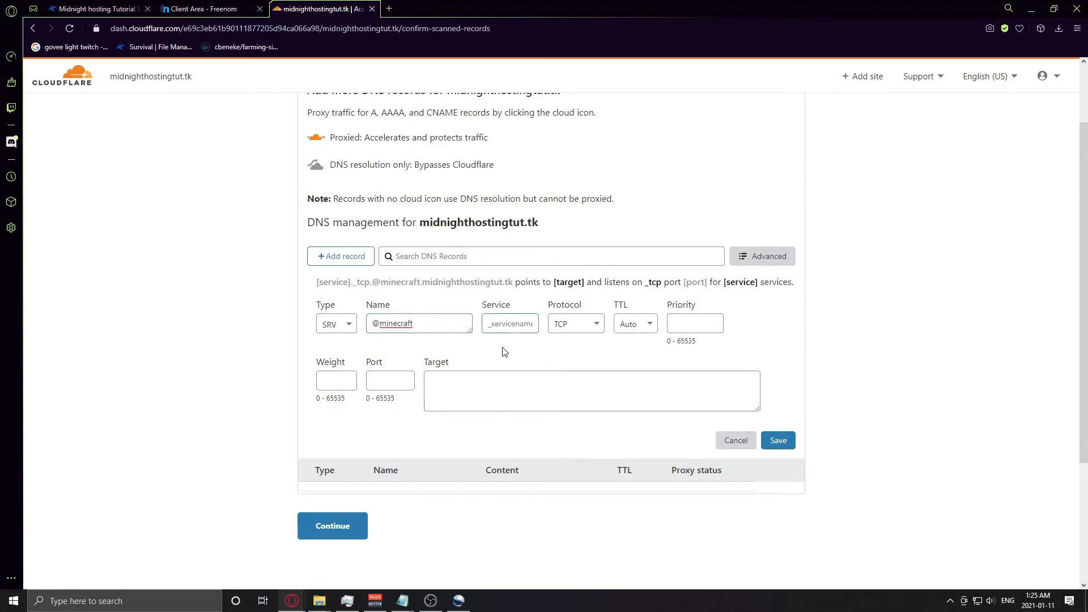
{"action": "type", "text": "_minecraf"}
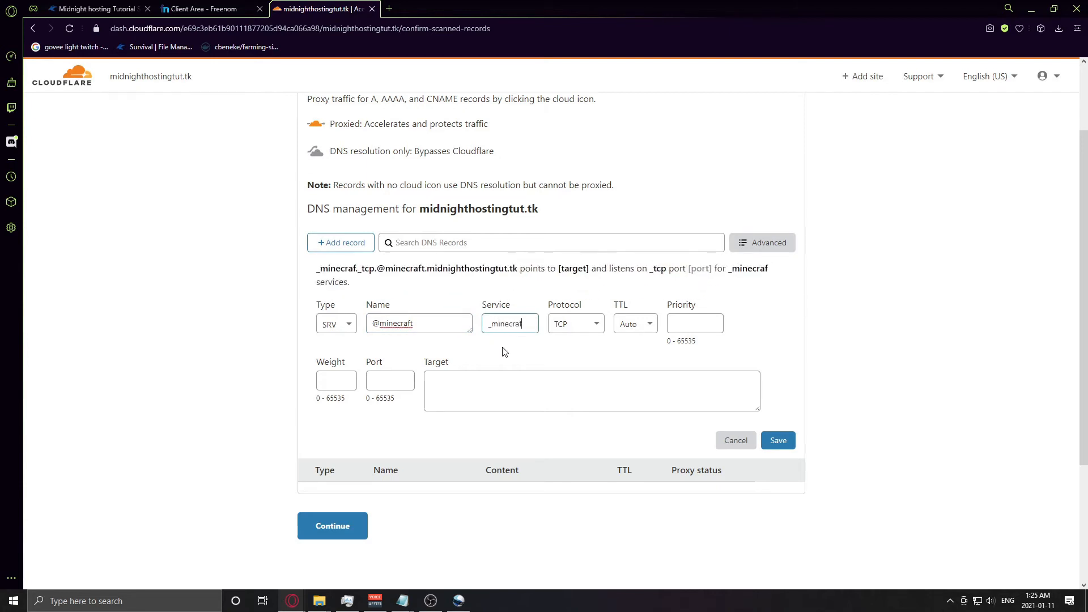
{"action": "type", "text": "t"}
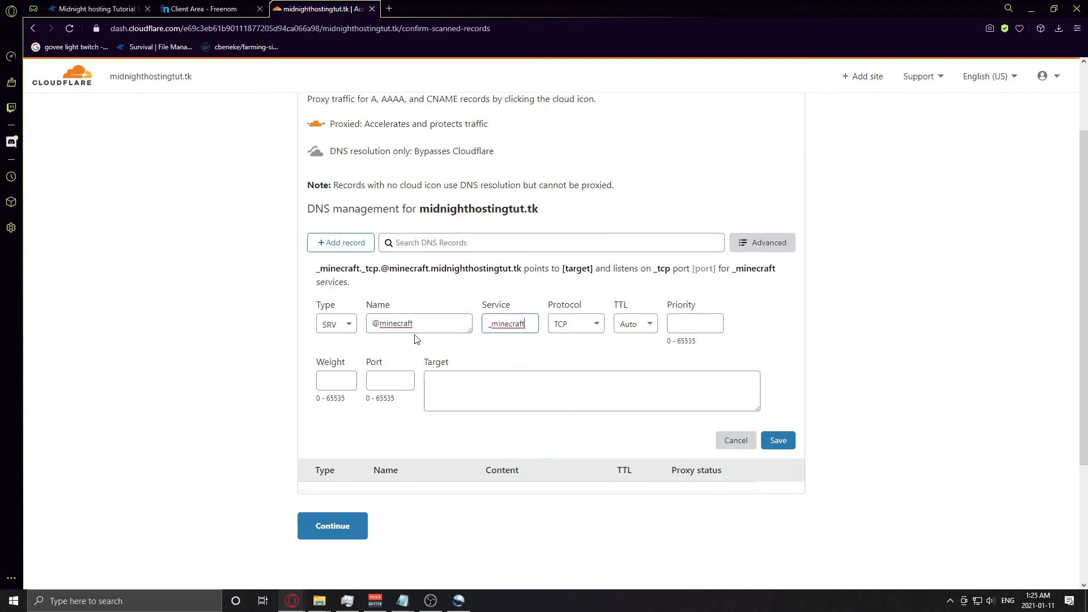
{"action": "left_click", "coordinate": [420, 329]}
{"action": "left_click_drag", "start_coordinate": [421, 325], "coordinate": [382, 328]}
{"action": "type", "text": "pla"}
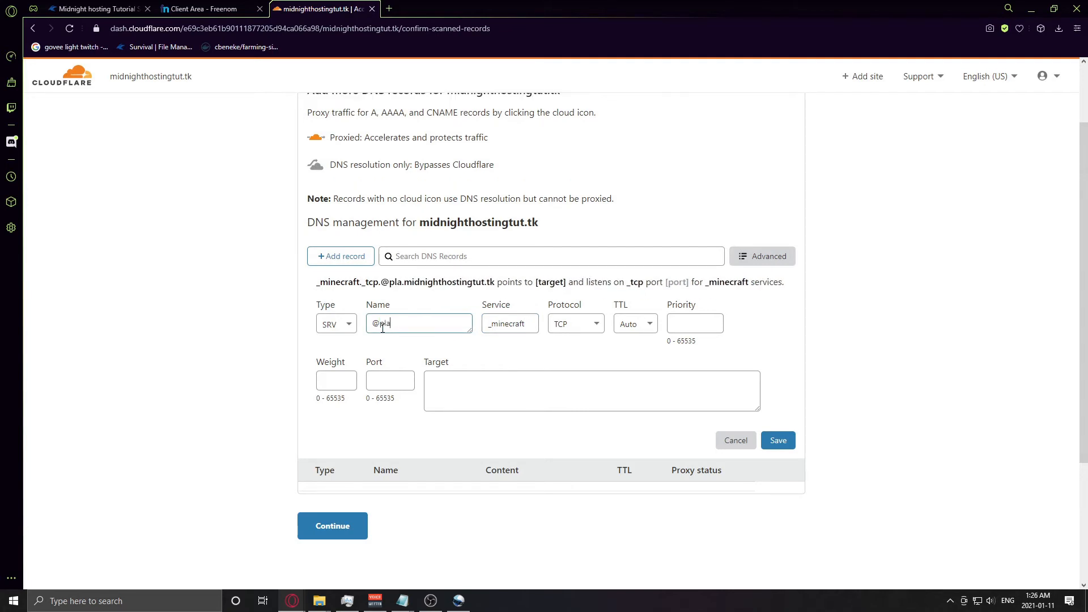
{"action": "key", "text": "BackSpace"}
{"action": "key", "text": "BackSpace"}
{"action": "key", "text": "BackSpace"}
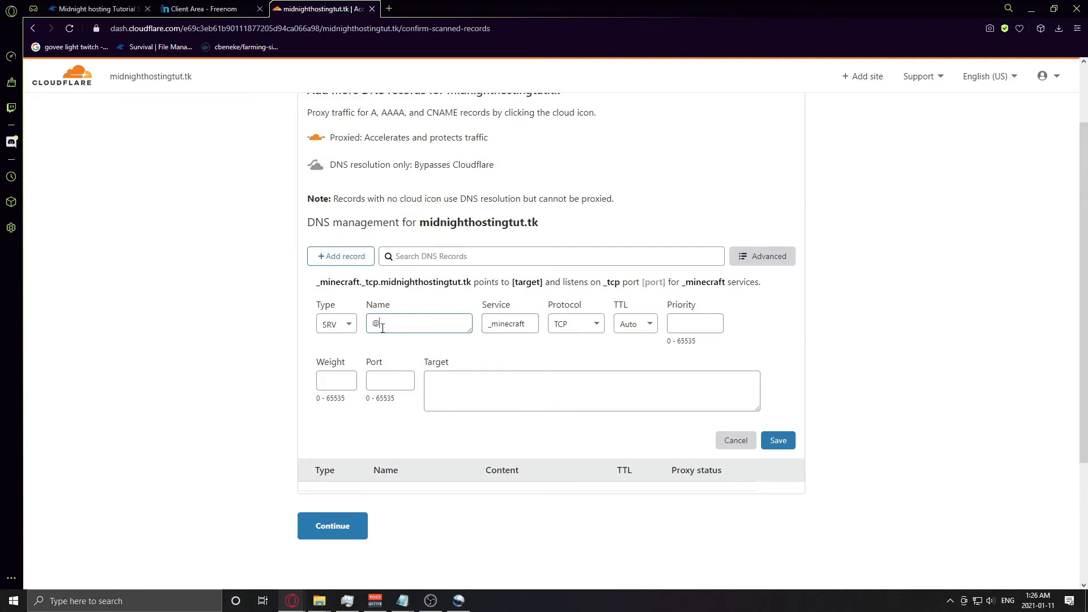
{"action": "type", "text": "mc"}
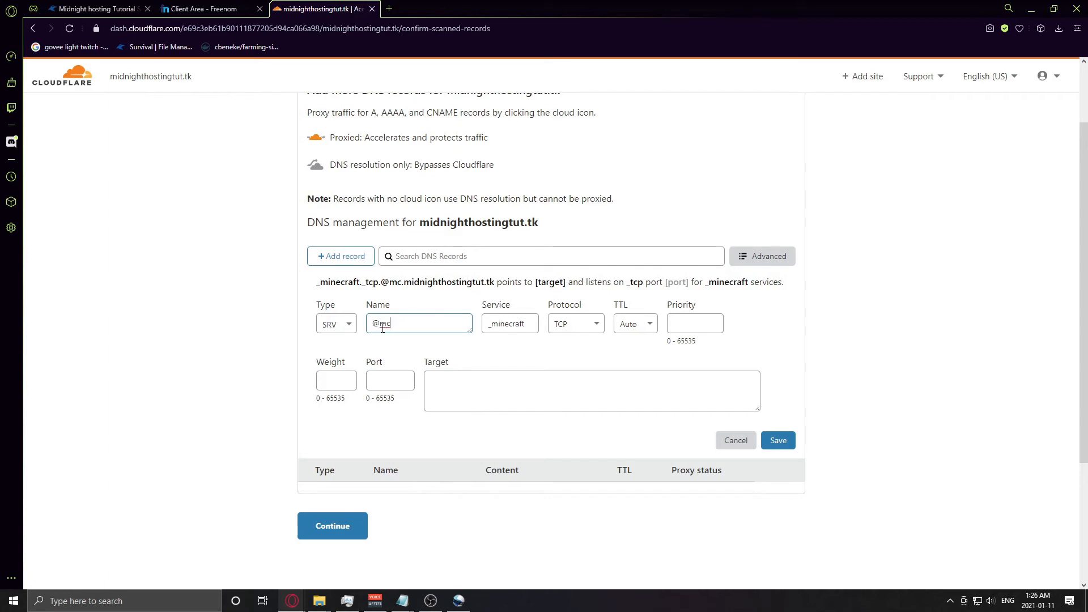
{"action": "key", "text": "BackSpace"}
{"action": "key", "text": "BackSpace"}
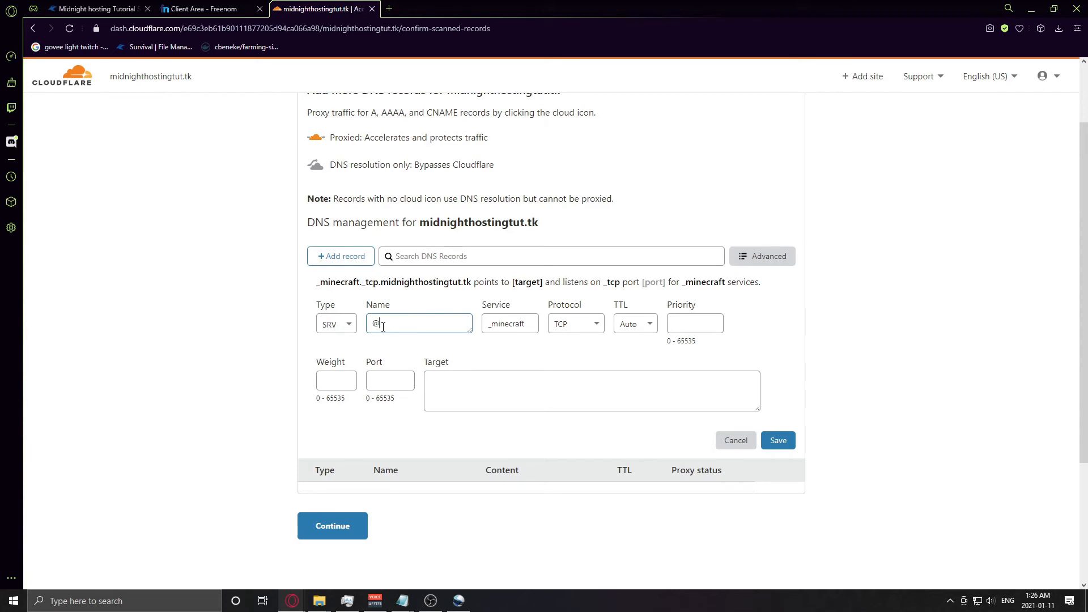
{"action": "type", "text": "play"}
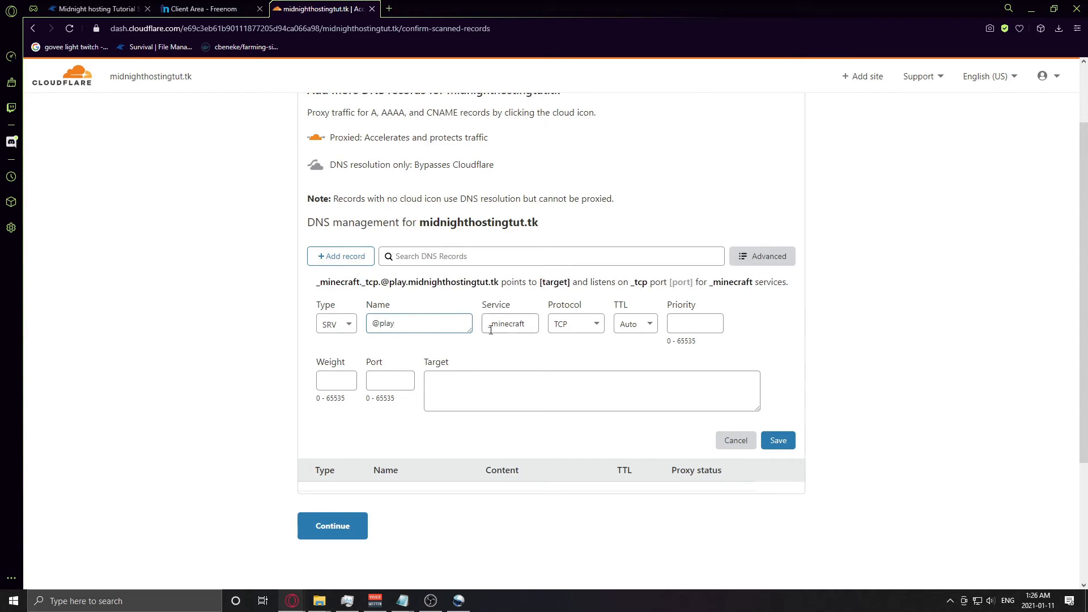
Step: Set the SRV record's priority to 0 and its weight to 5
{"action": "left_click", "coordinate": [696, 319]}
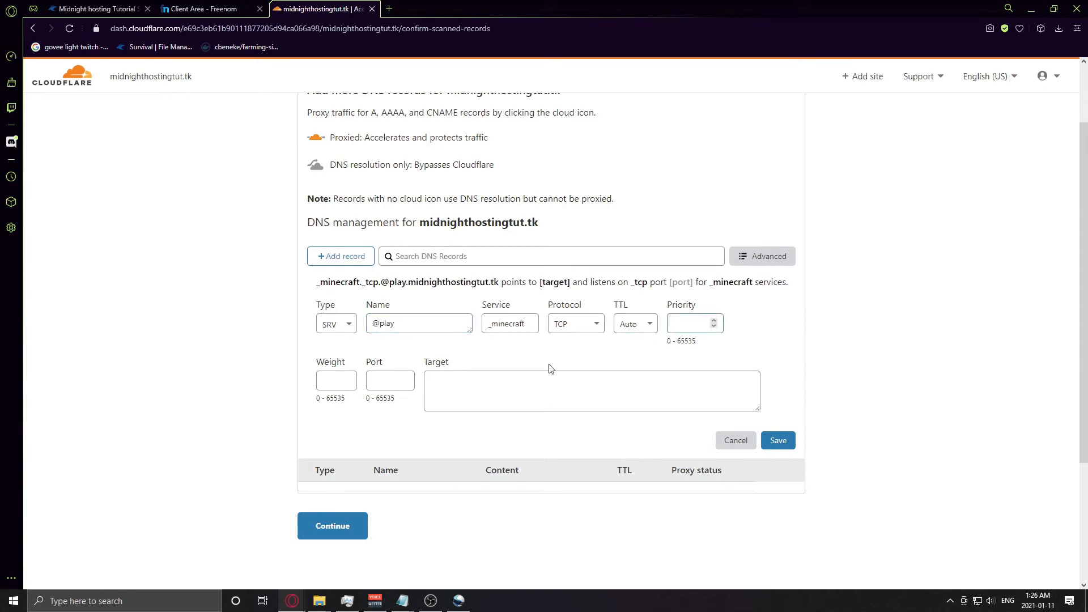
{"action": "type", "text": "0"}
{"action": "type", "text": "5"}
{"action": "left_click", "coordinate": [399, 380]}
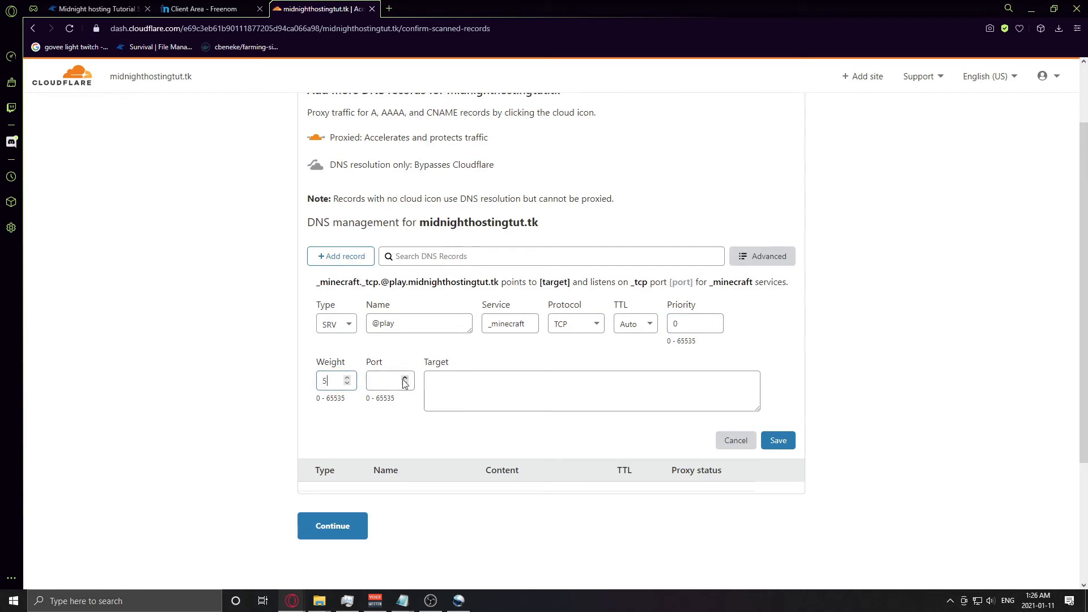
{"action": "type", "text": "1"}
{"action": "key", "text": "BackSpace"}
{"action": "scroll", "coordinate": [381, 379], "scroll_direction": "down", "scroll_amount": 1}
{"action": "scroll", "coordinate": [389, 374], "scroll_direction": "up", "scroll_amount": 1}
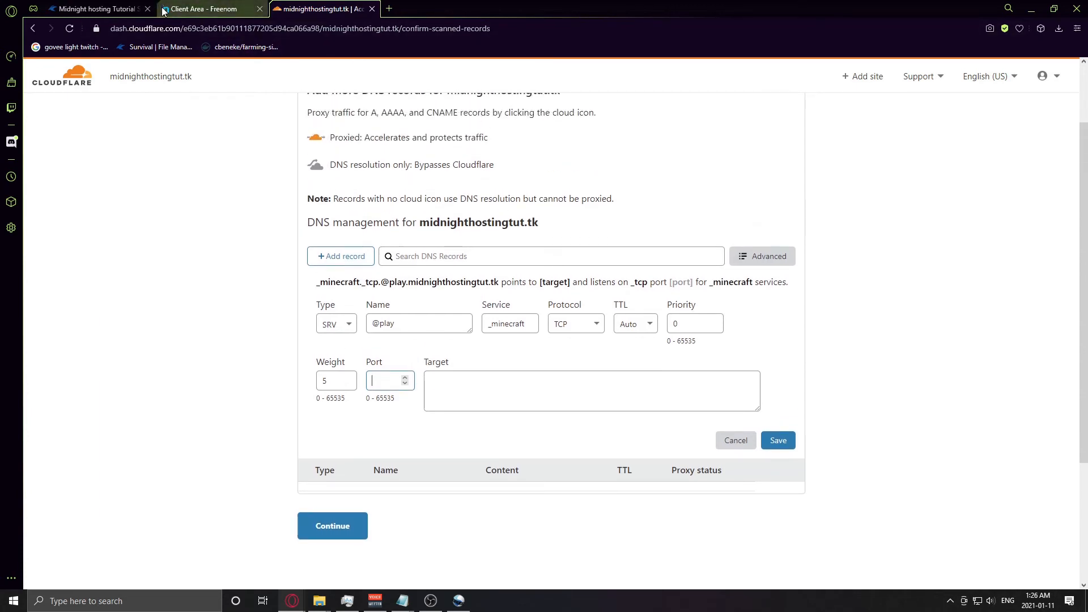
Step: Look up the server's port in the Midnight Gaming panel and enter 27001 as the SRV record's port in Cloudflare
{"action": "left_click", "coordinate": [95, 9]}
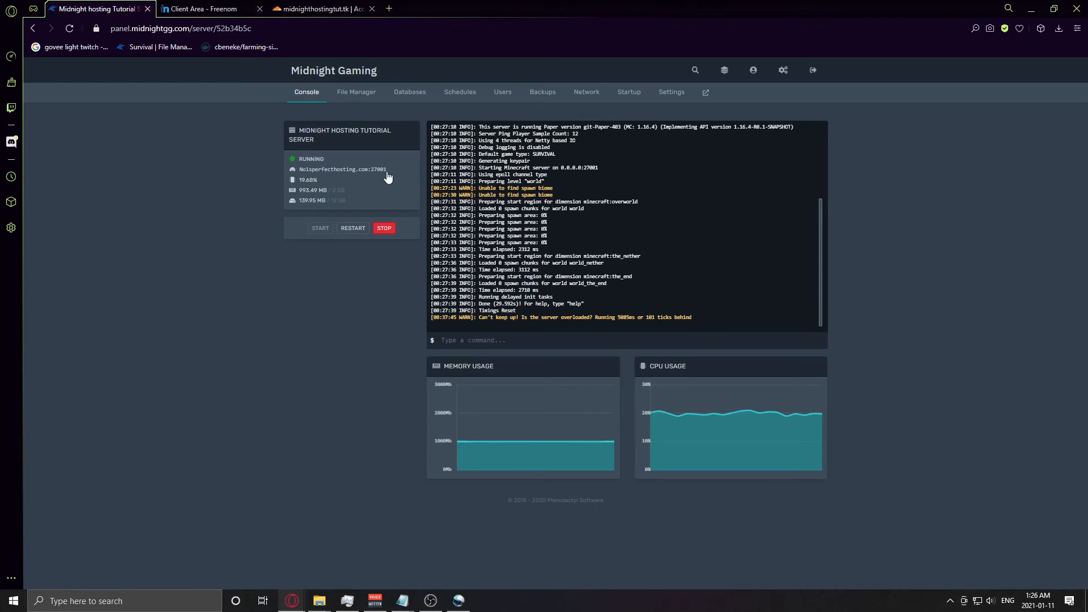
{"action": "left_click_drag", "start_coordinate": [388, 170], "coordinate": [369, 171]}
{"action": "key", "text": "ctrl+c"}
{"action": "left_click", "coordinate": [204, 8]}
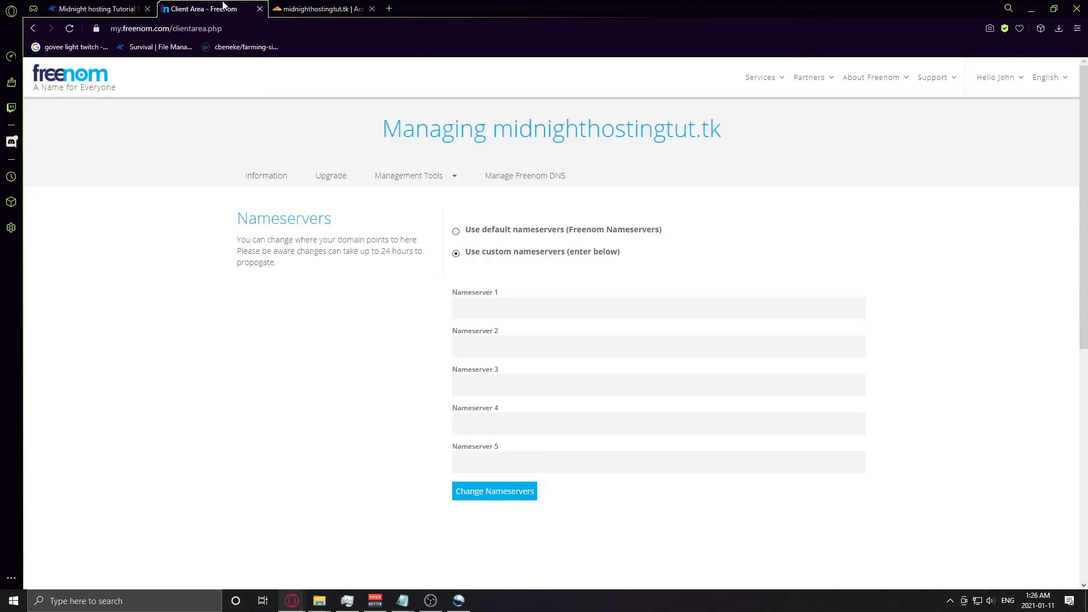
{"action": "key", "text": "ctrl+Tab"}
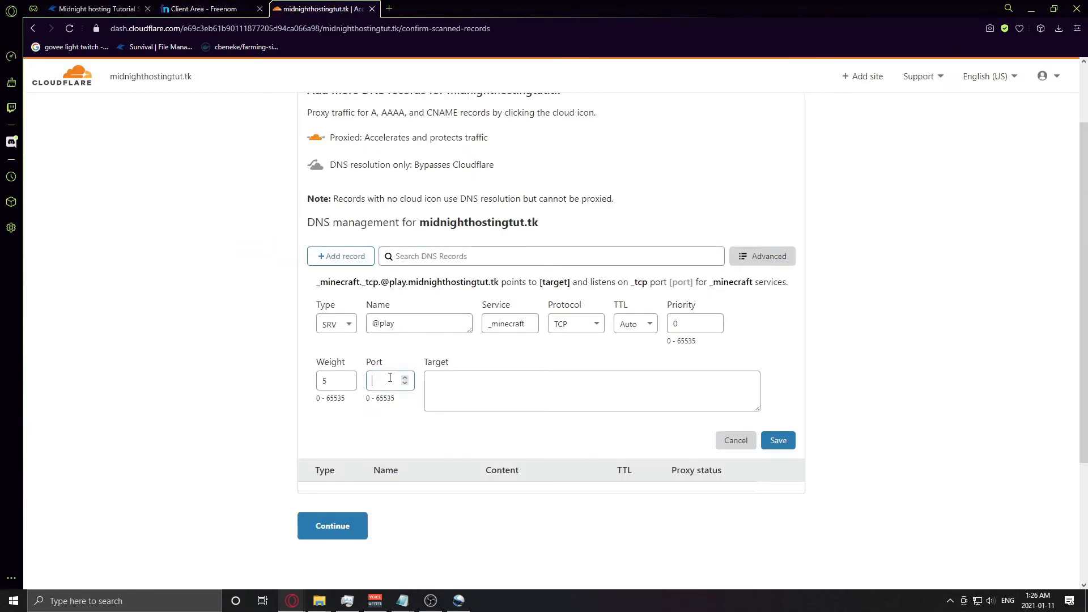
{"action": "type", "text": "27001"}
Step: Copy the server's hostname from the Midnight Gaming panel into the SRV record's target and write it in lower case as no1sperfecthosting.com
{"action": "left_click", "coordinate": [445, 401]}
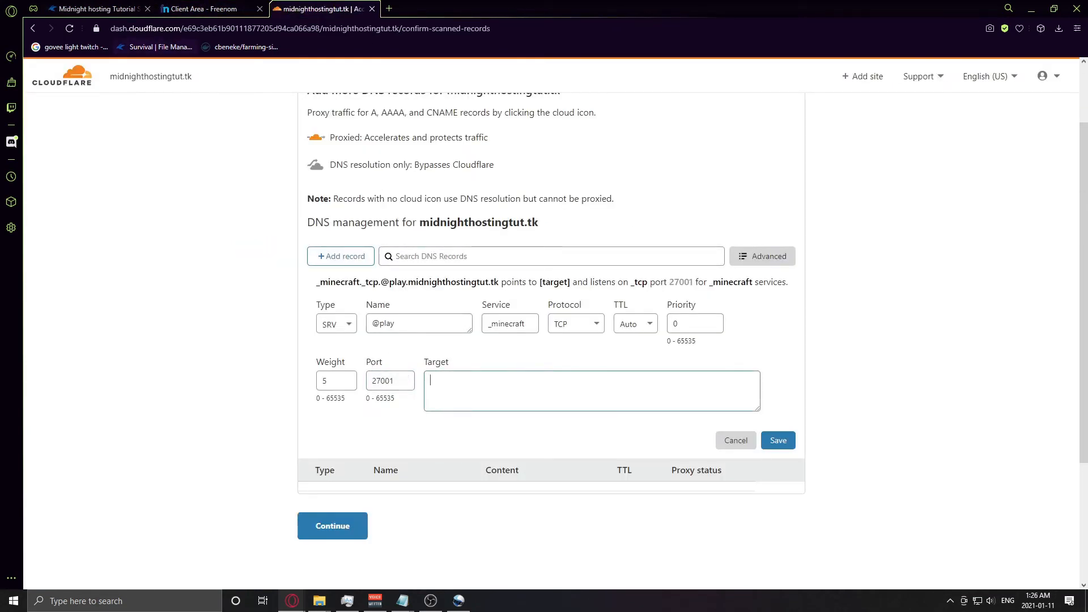
{"action": "left_click", "coordinate": [182, 10]}
{"action": "left_click", "coordinate": [142, 10]}
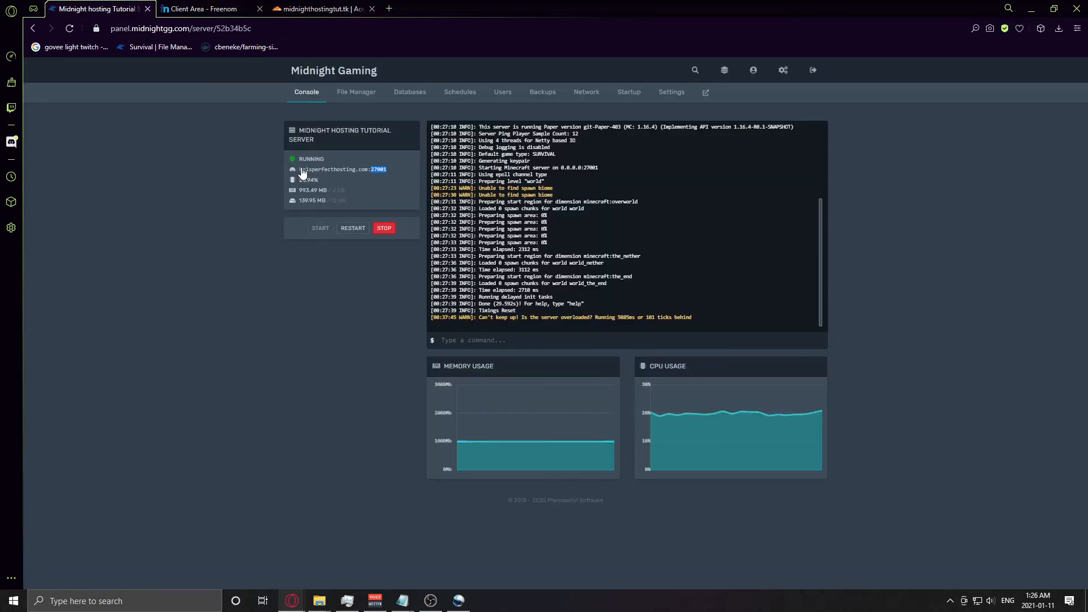
{"action": "left_click_drag", "start_coordinate": [301, 170], "coordinate": [367, 175]}
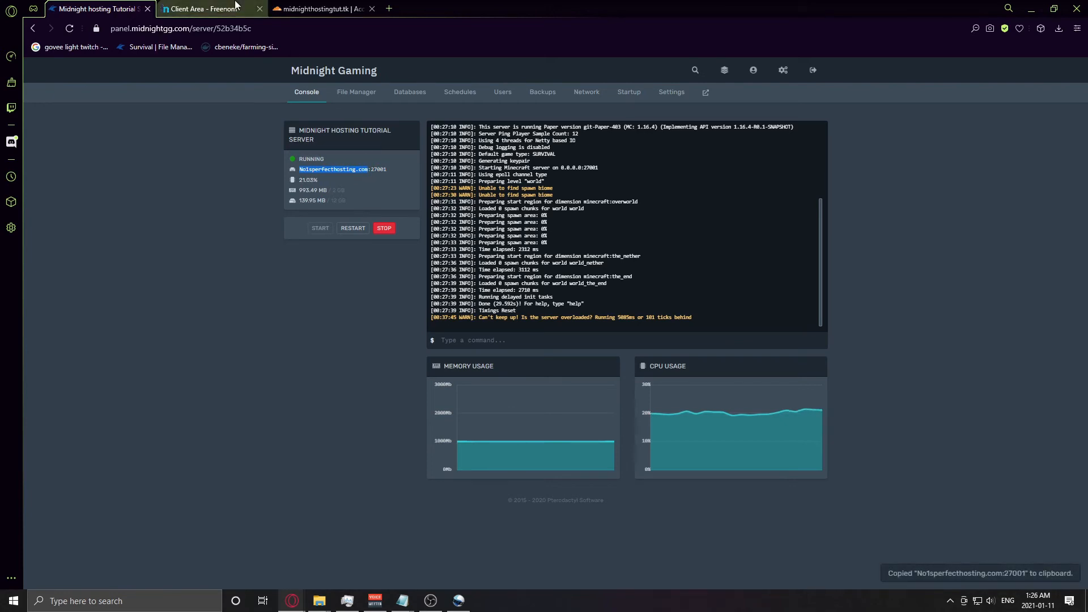
{"action": "left_click", "coordinate": [289, 9]}
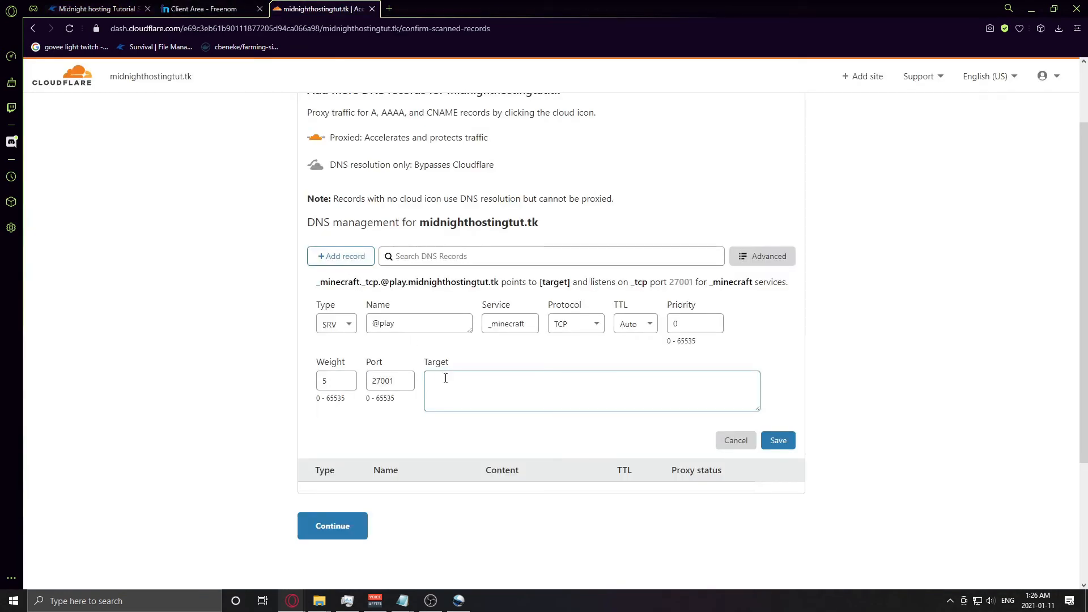
{"action": "key", "text": "ctrl+v"}
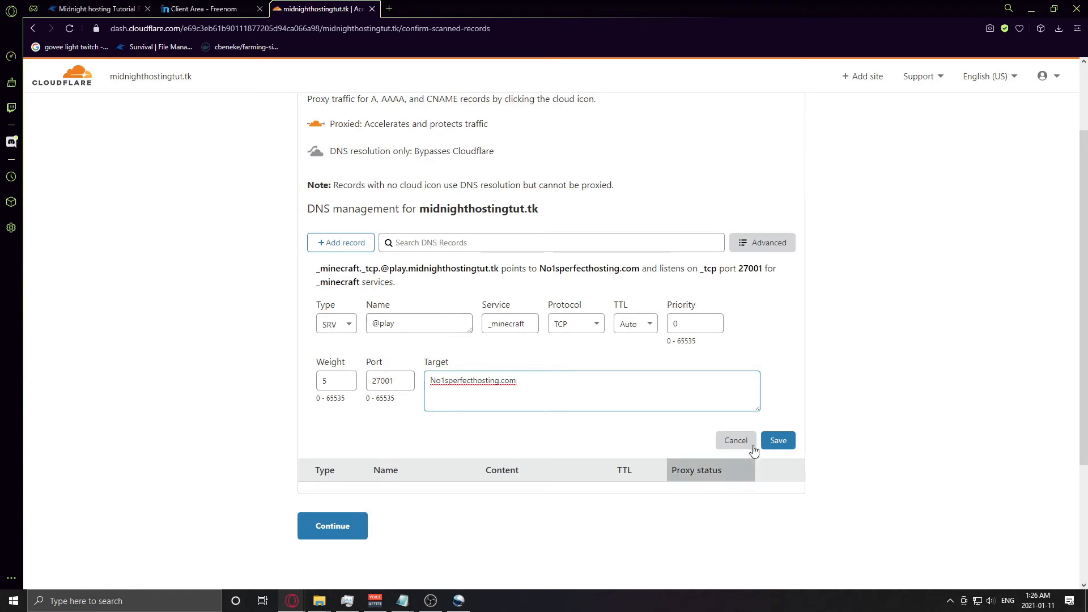
{"action": "left_click", "coordinate": [782, 440]}
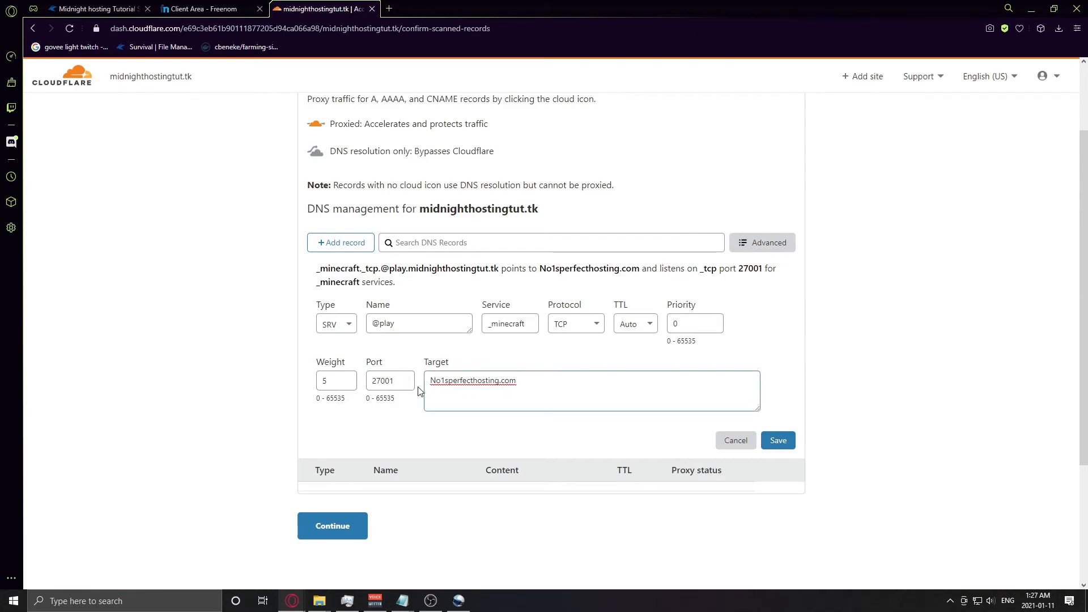
{"action": "key", "text": "BackSpace"}
{"action": "type", "text": "n"}
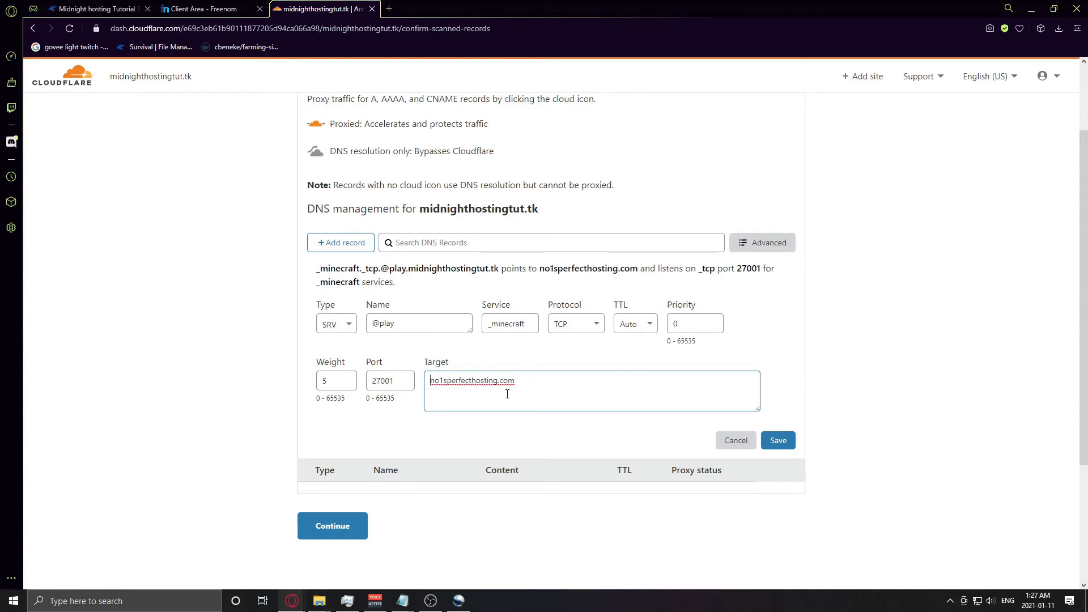
Step: Change the SRV record's name to play and save the record
{"action": "left_click", "coordinate": [763, 440]}
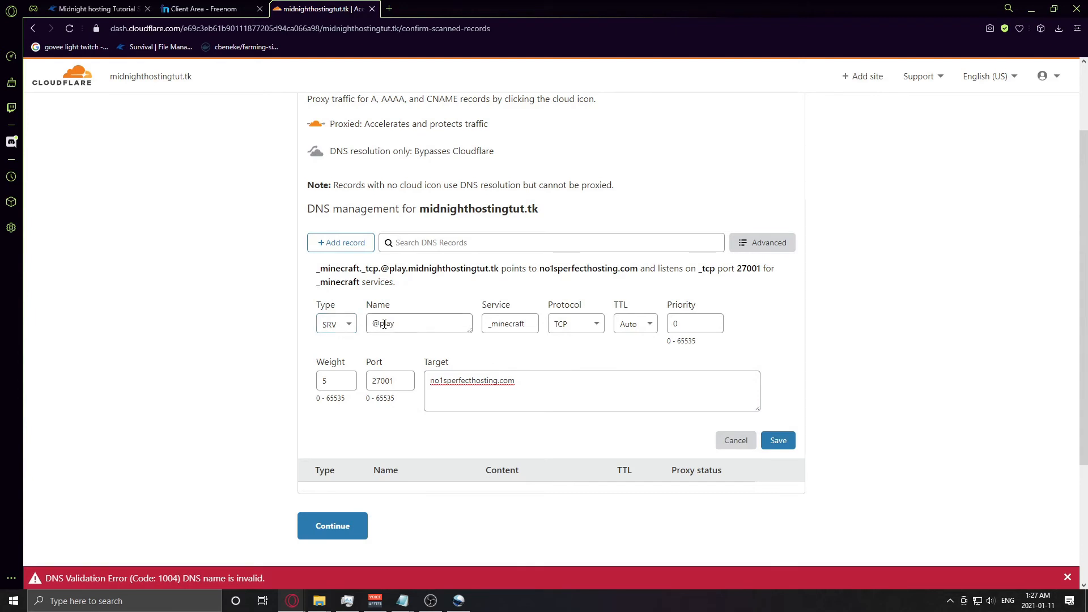
{"action": "key", "text": "BackSpace"}
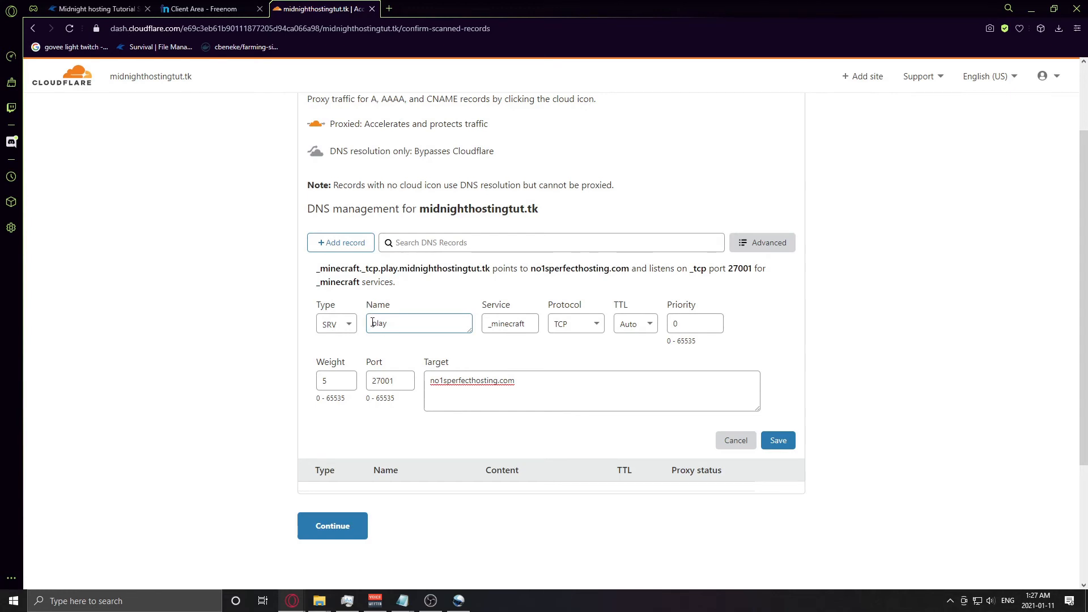
{"action": "left_click", "coordinate": [777, 444]}
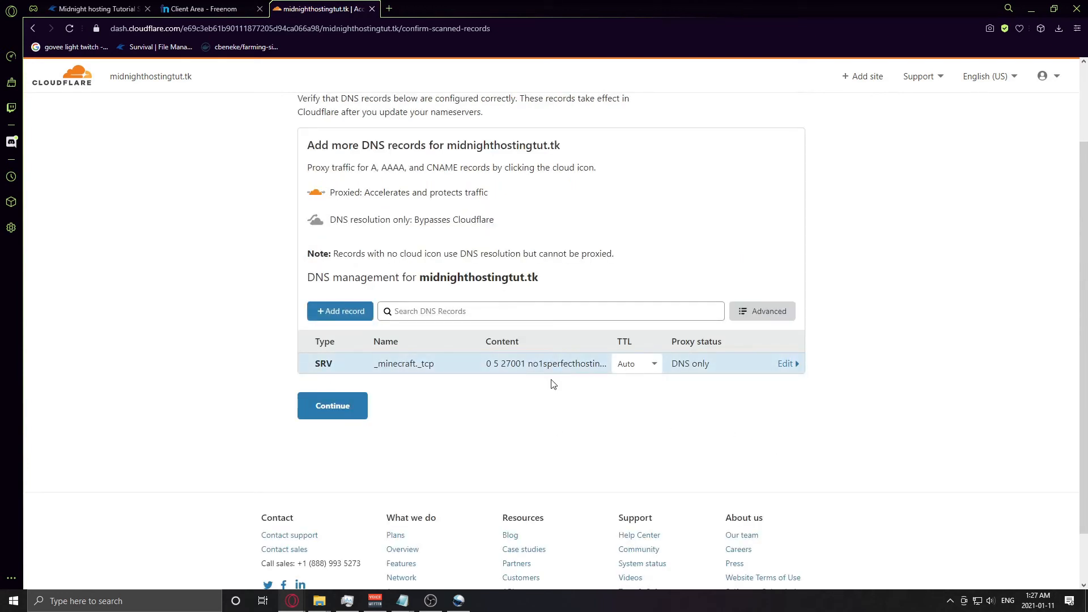
Step: Accept the reviewed DNS records and choose the default method for moving midnighthostingtut.tk to Cloudflare
{"action": "left_click", "coordinate": [697, 366]}
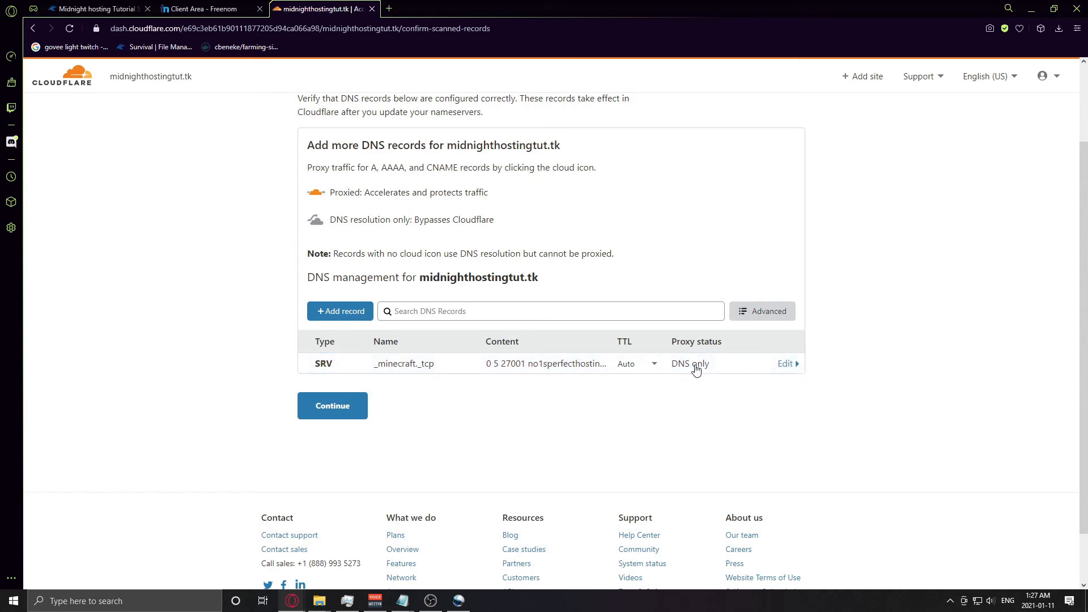
{"action": "left_click", "coordinate": [697, 369]}
{"action": "left_click", "coordinate": [336, 418]}
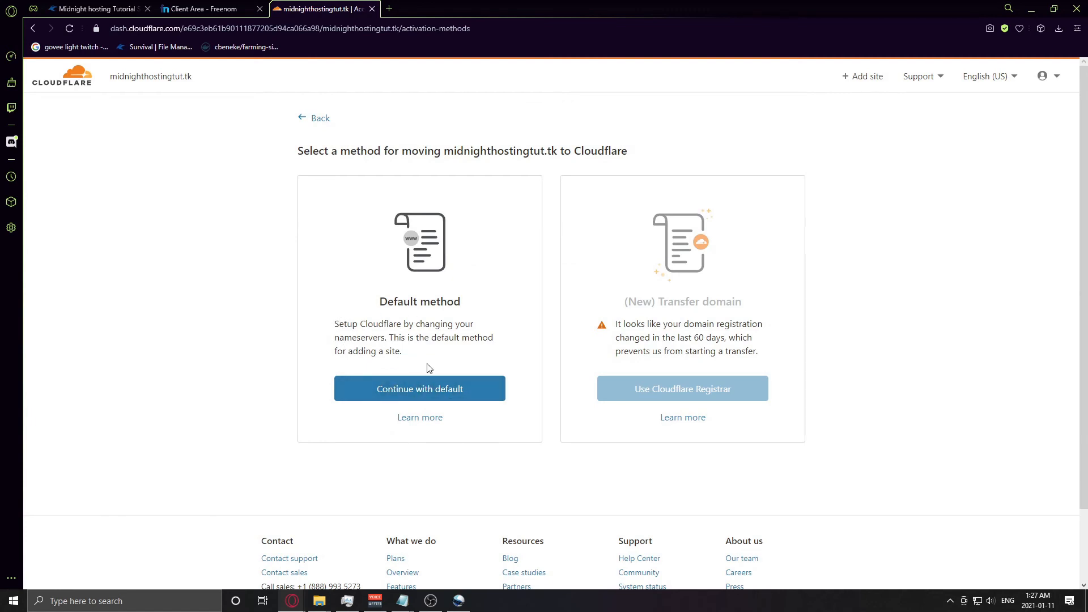
{"action": "left_click", "coordinate": [436, 389]}
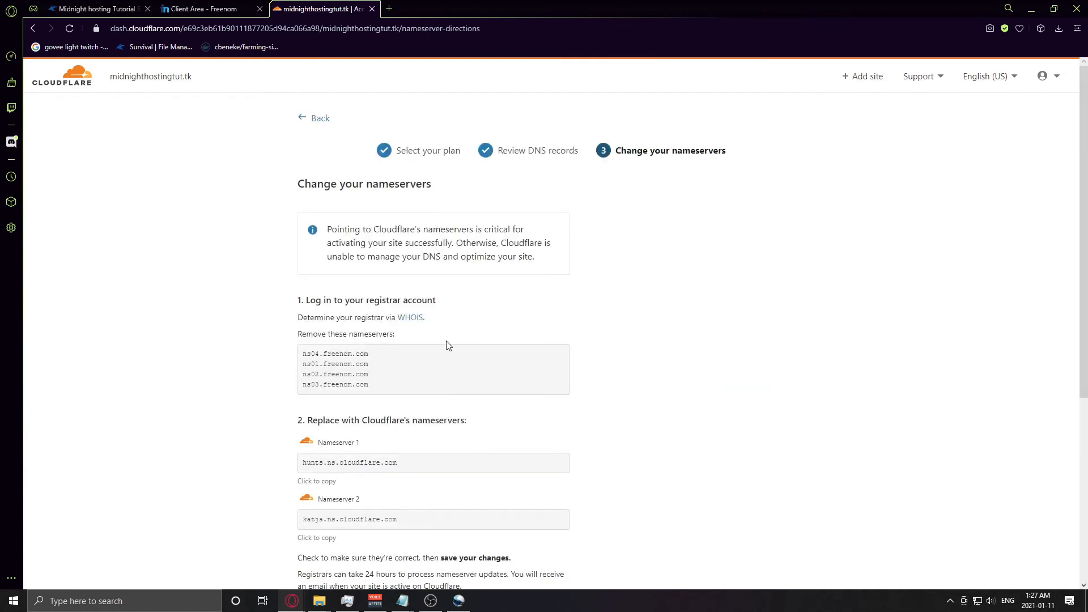
Step: Copy Cloudflare's first nameserver, hunts.ns.cloudflare.com, into Nameserver 1 of the domain's custom nameservers in Freenom
{"action": "scroll", "coordinate": [405, 349], "scroll_direction": "down", "scroll_amount": 2}
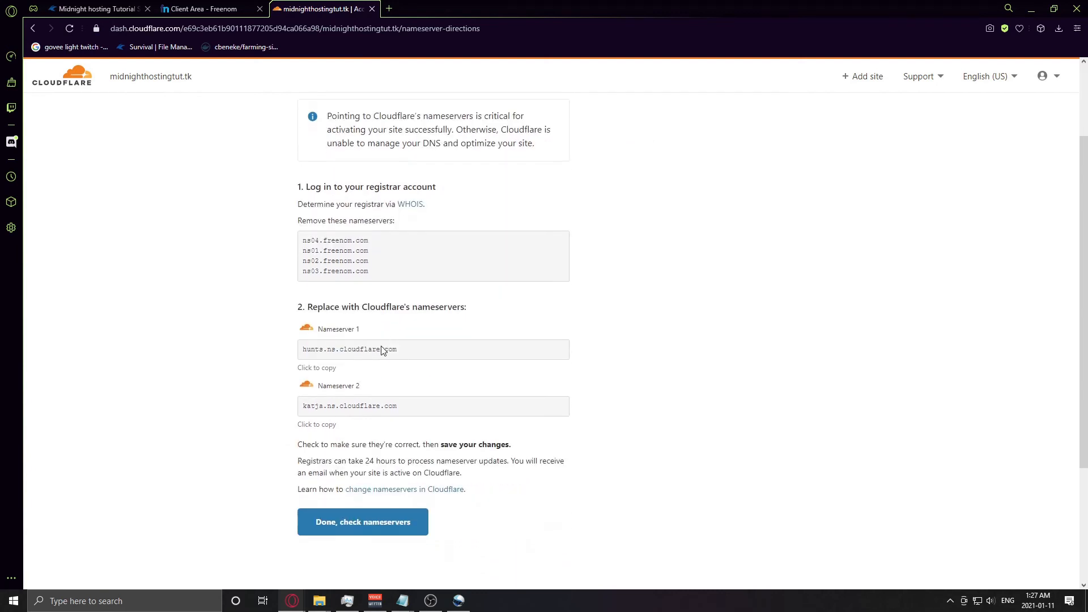
{"action": "left_click", "coordinate": [332, 351]}
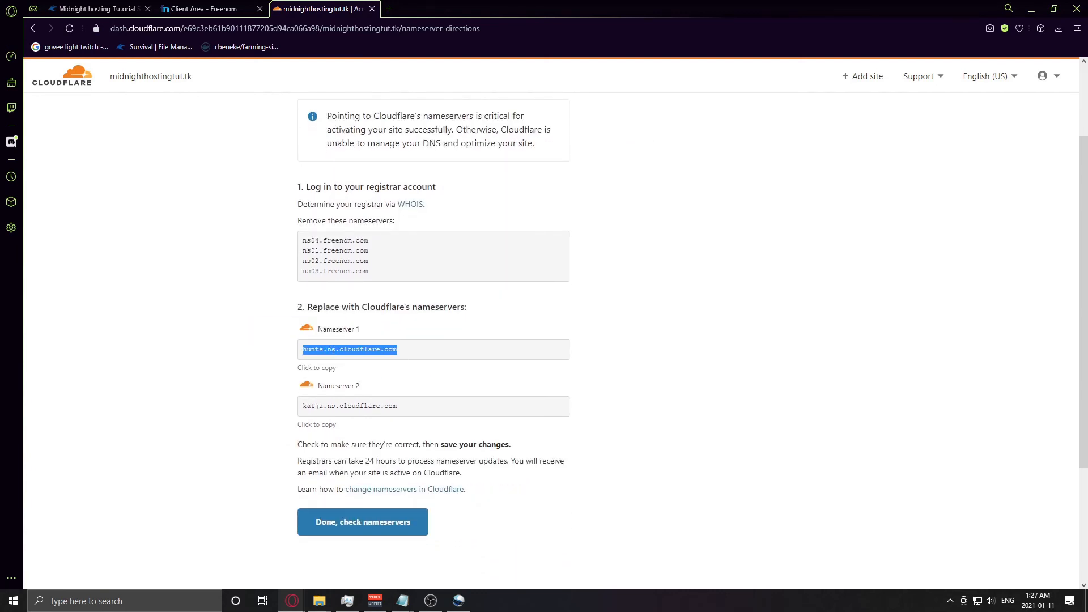
{"action": "left_click", "coordinate": [229, 9]}
{"action": "left_click", "coordinate": [480, 308]}
{"action": "key", "text": "ctrl+v"}
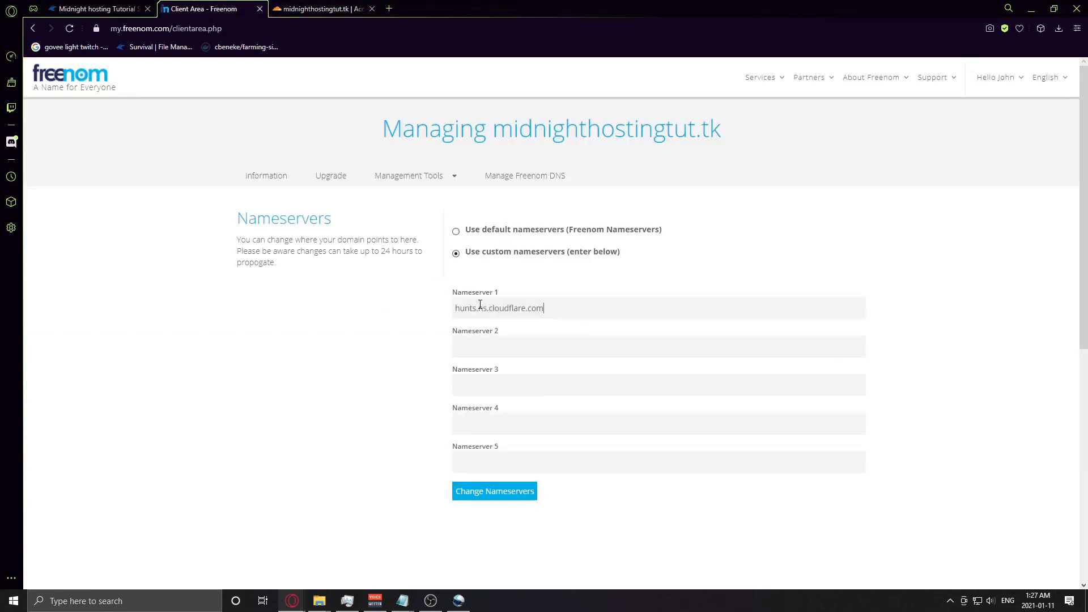
Step: Copy Cloudflare's second nameserver, katja.ns.cloudflare.com, into Nameserver 2 in Freenom and save the nameserver changes
{"action": "left_click", "coordinate": [321, 9]}
{"action": "left_click", "coordinate": [389, 404]}
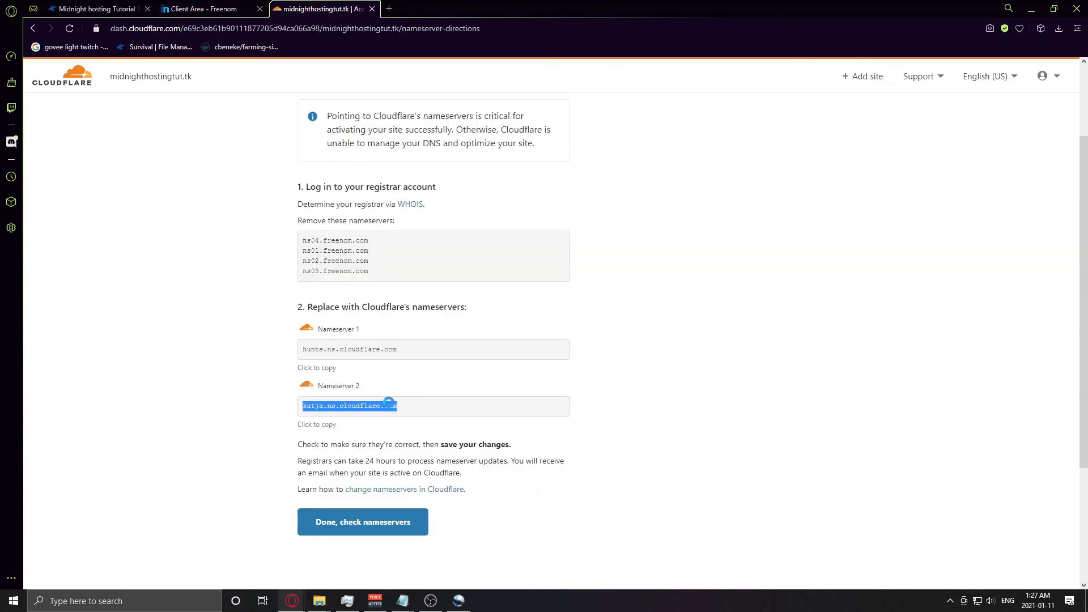
{"action": "left_click", "coordinate": [204, 10]}
{"action": "left_click", "coordinate": [477, 348]}
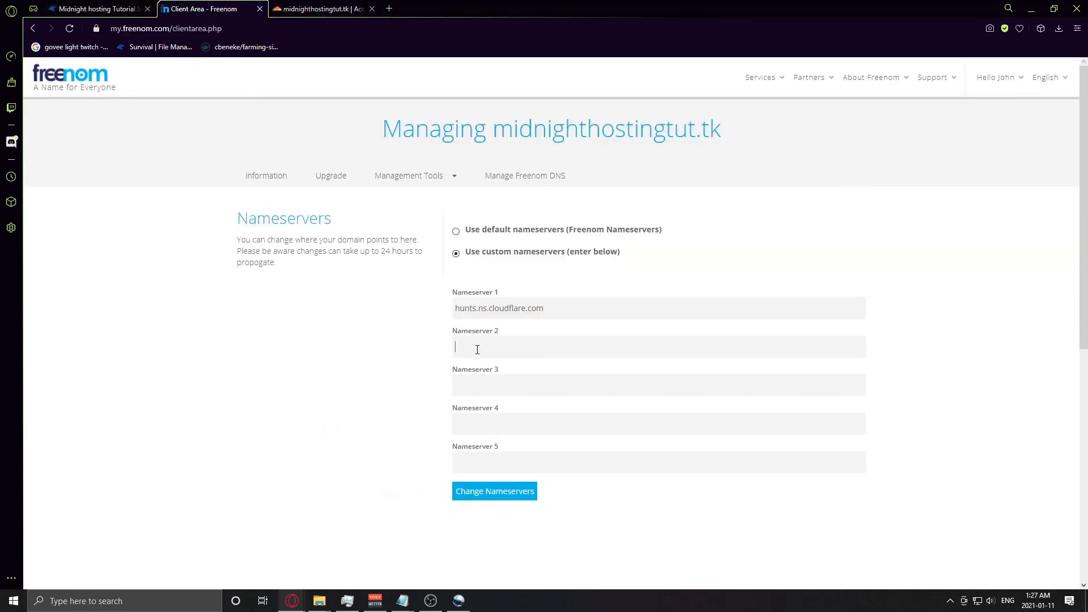
{"action": "key", "text": "ctrl+v"}
{"action": "left_click", "coordinate": [492, 492]}
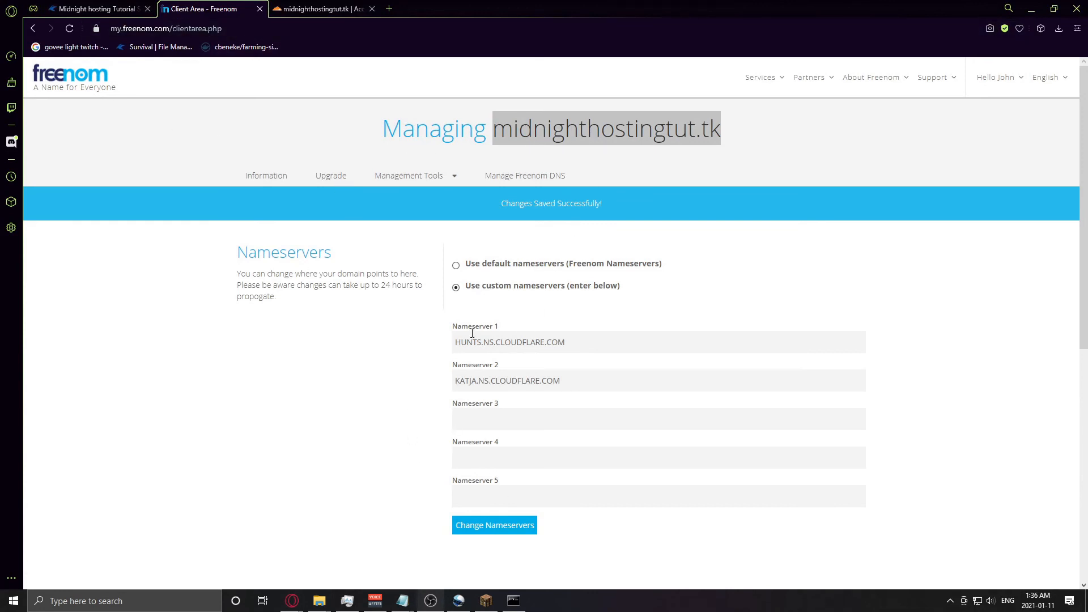
{"action": "left_click", "coordinate": [486, 534]}
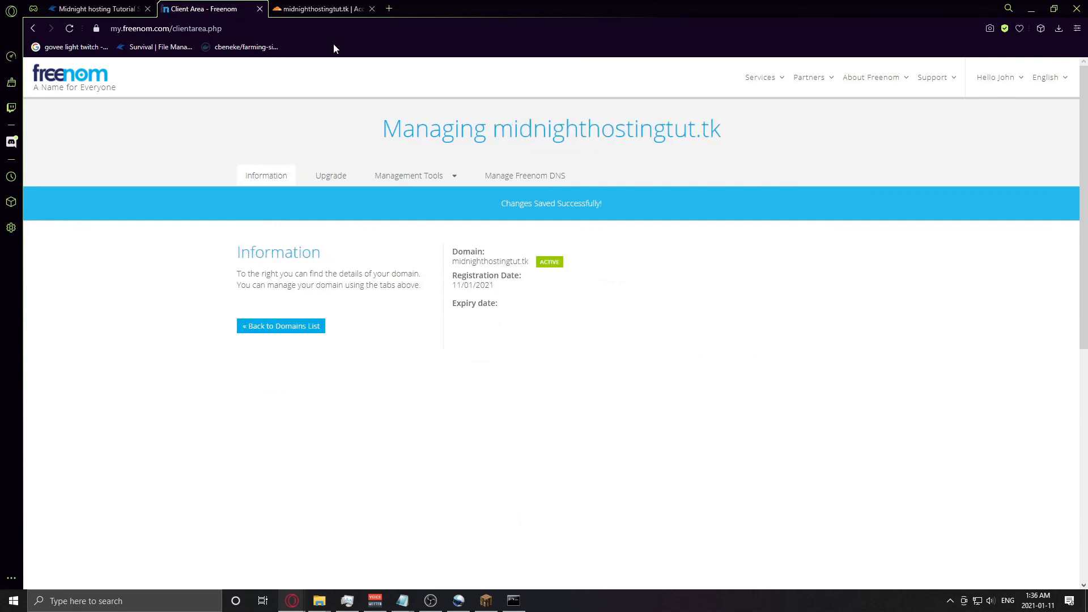
Step: Return to Cloudflare's overview of midnighthostingtut.tk and request a nameserver check
{"action": "left_click", "coordinate": [327, 8]}
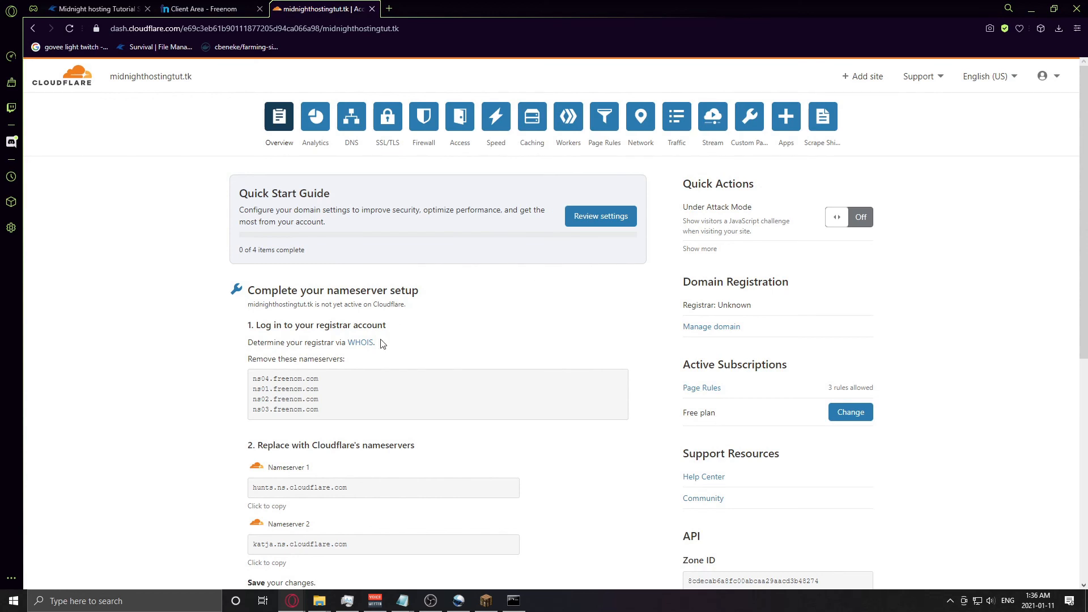
{"action": "scroll", "coordinate": [366, 351], "scroll_direction": "down", "scroll_amount": 5}
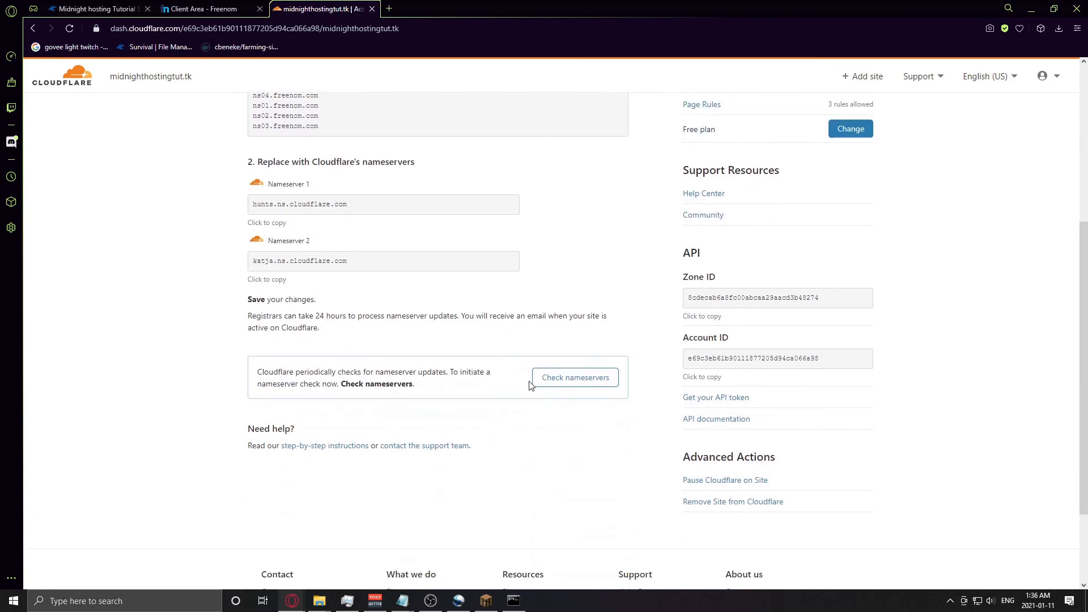
{"action": "left_click", "coordinate": [567, 380]}
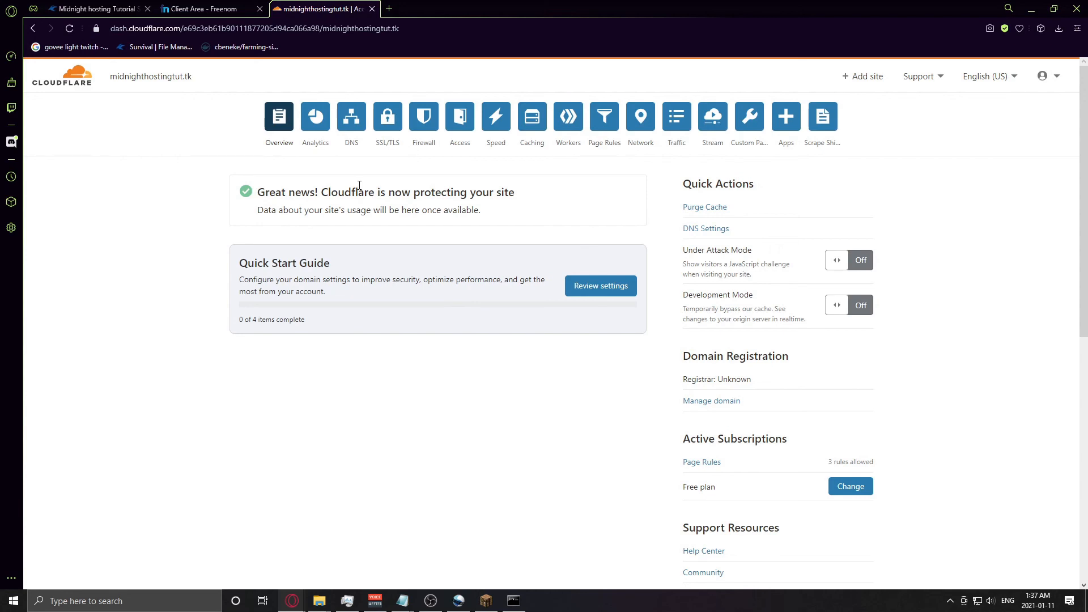
Step: Switch to Minecraft and join the server by direct connection at play.midnighthostingtut.tk
{"action": "left_click", "coordinate": [486, 601]}
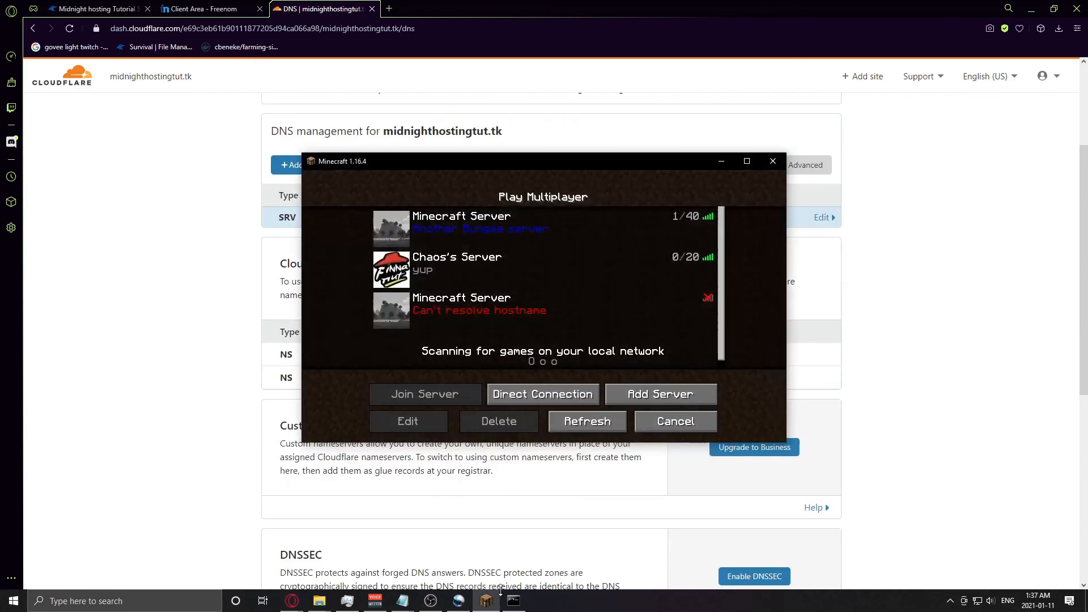
{"action": "left_click", "coordinate": [543, 394]}
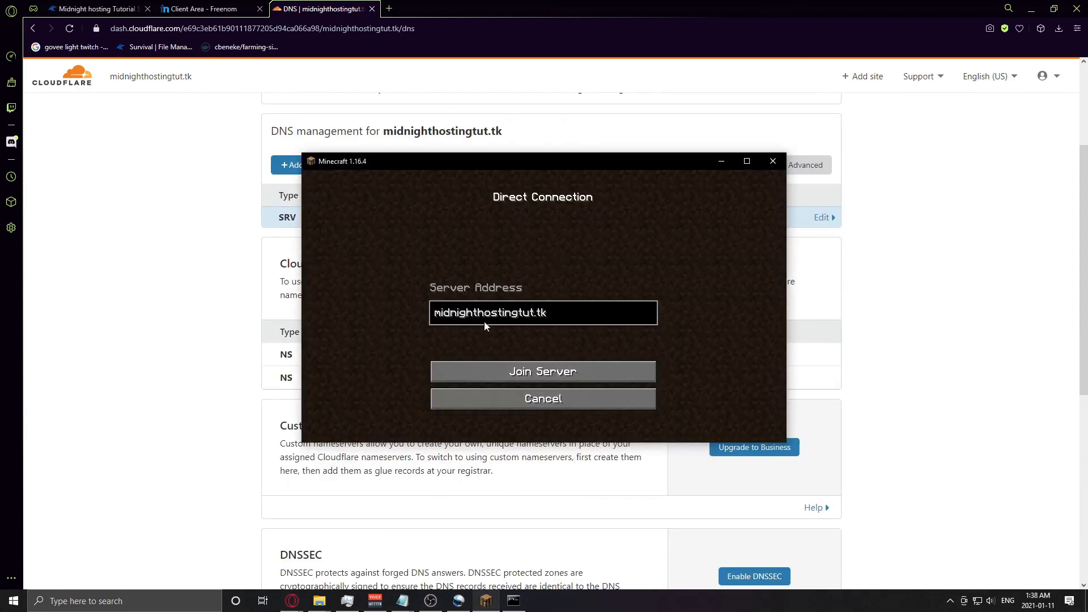
{"action": "left_click", "coordinate": [436, 320]}
{"action": "type", "text": "play."}
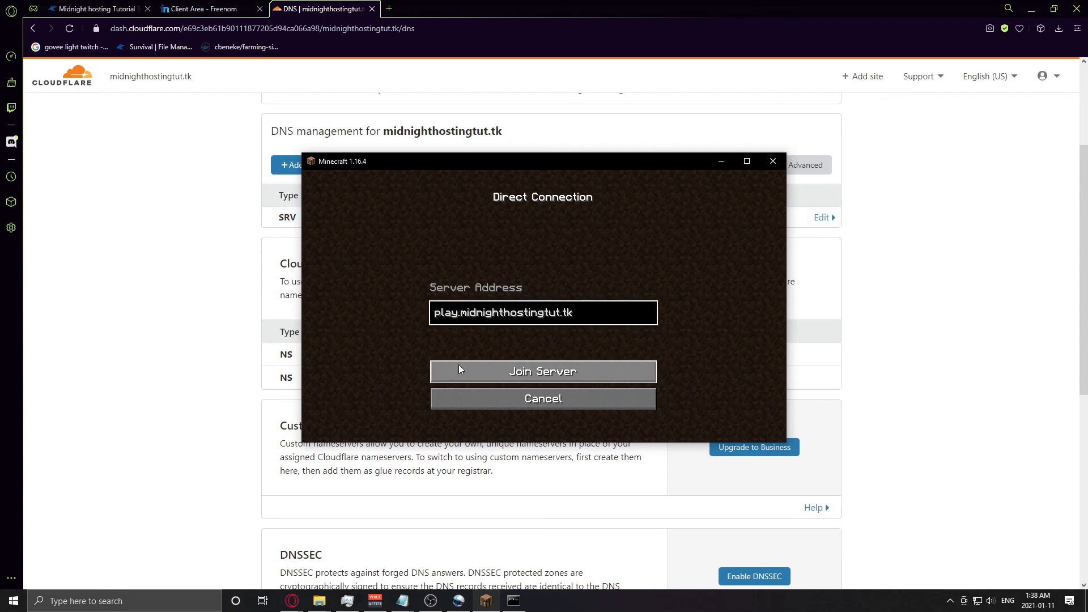
{"action": "left_click", "coordinate": [459, 369]}
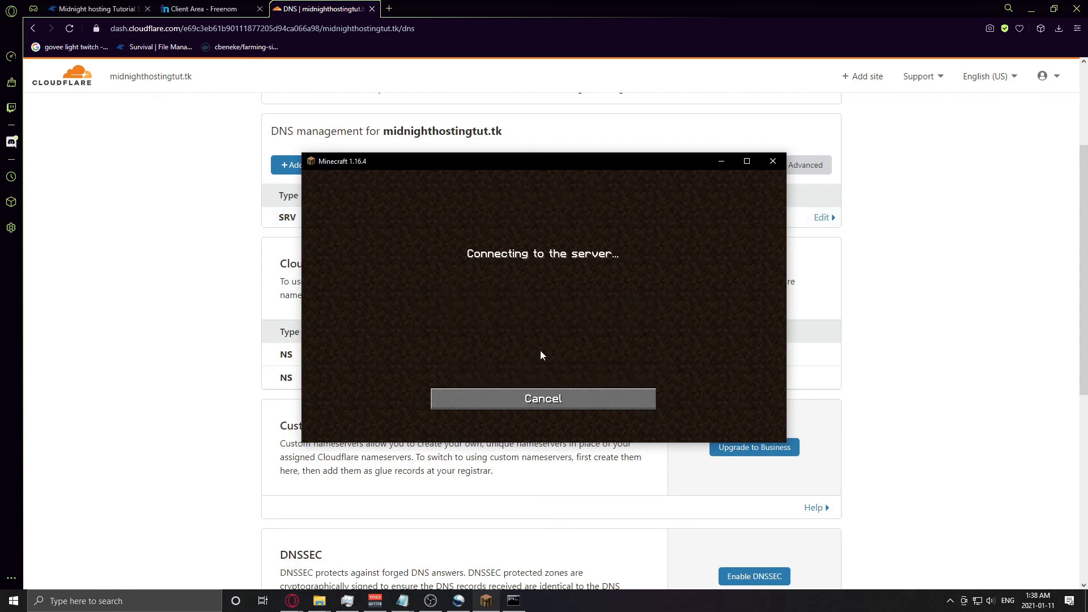